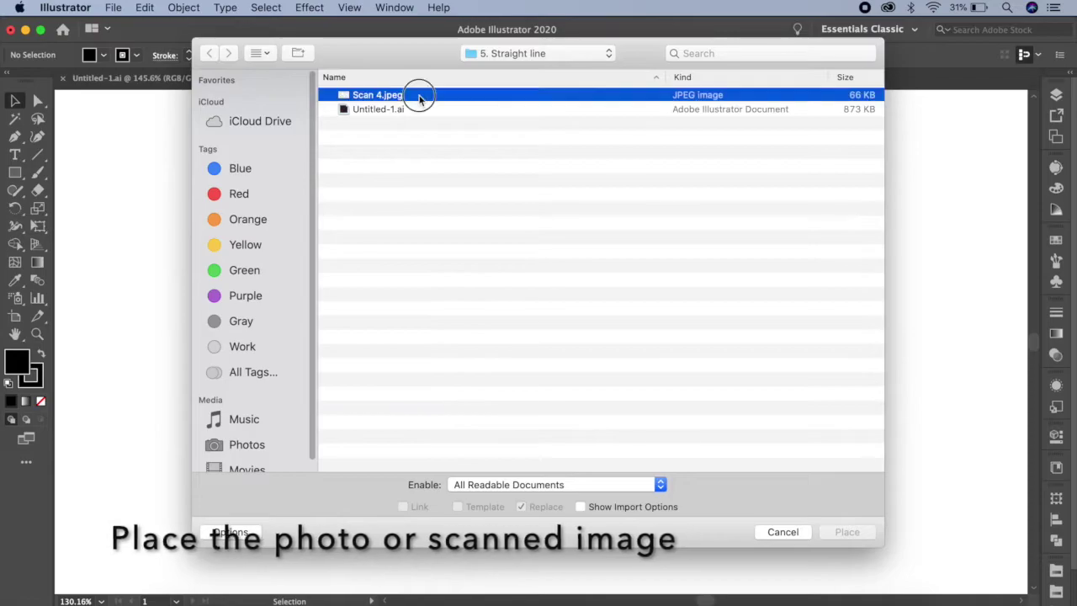
# Place Scan 4.jpeg across the full width of the artboard's upper part and run Image Trace on it.
pyautogui.click(842, 533)
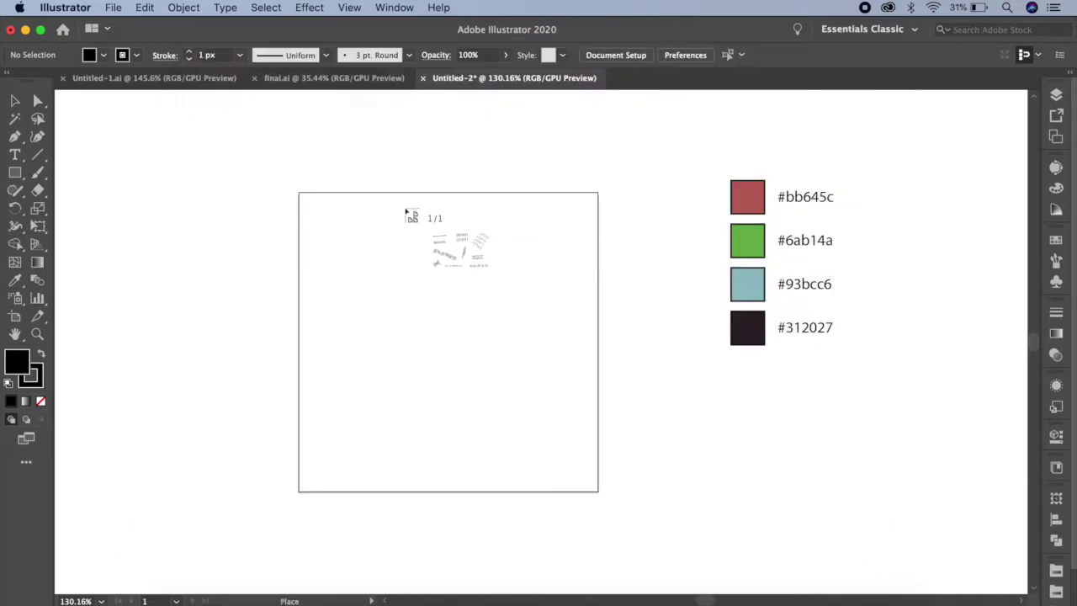
pyautogui.moveTo(300, 195); pyautogui.dragTo(612, 374)
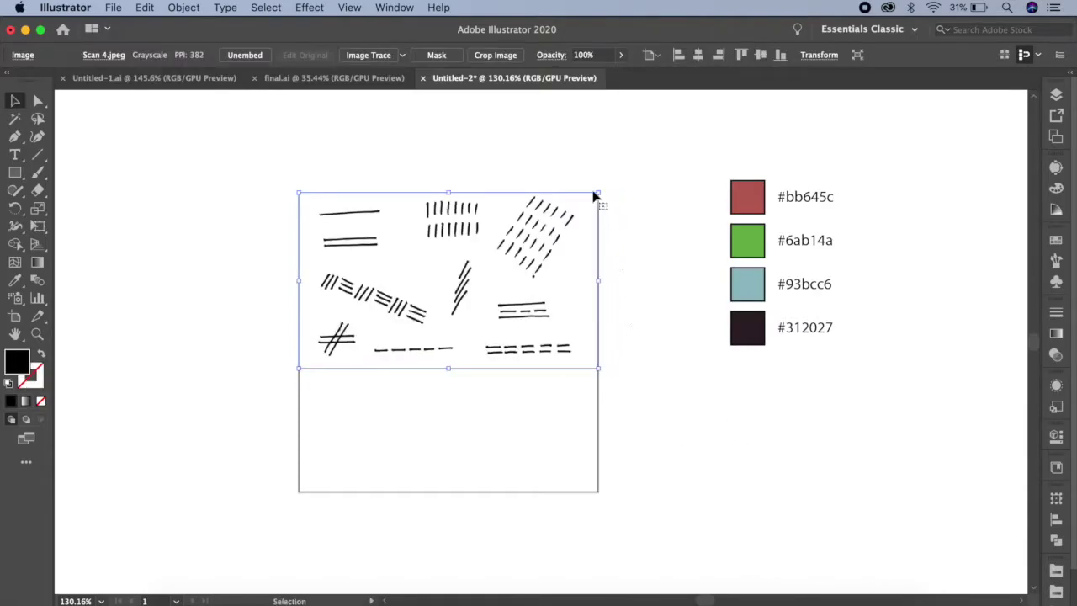
pyautogui.click(388, 58)
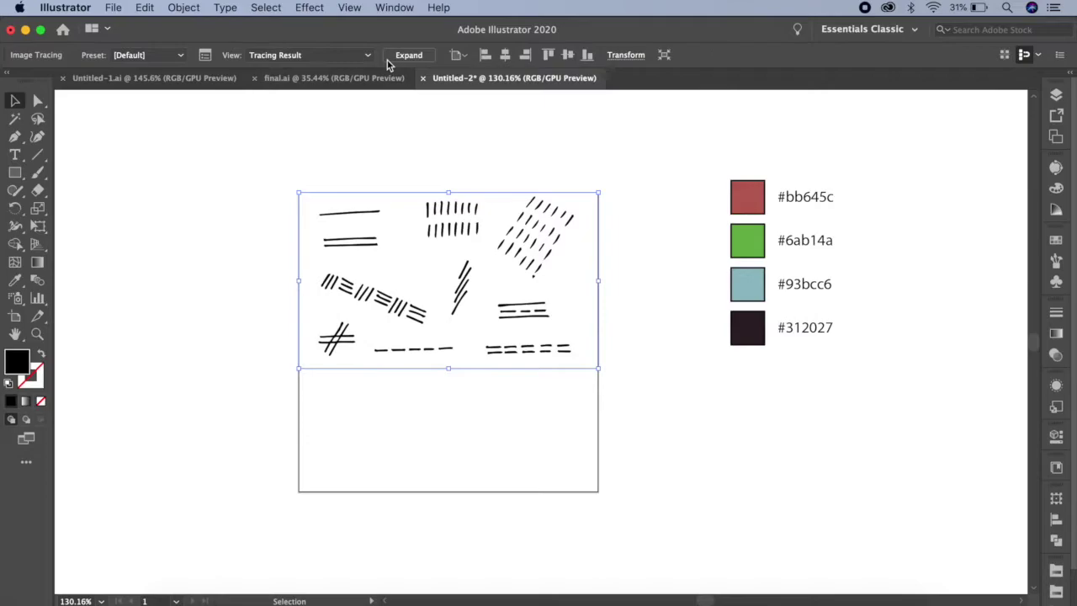
# Trace the scan with the Black and White Logo preset and Ignore White enabled, and expand the result.
pyautogui.click(393, 9)
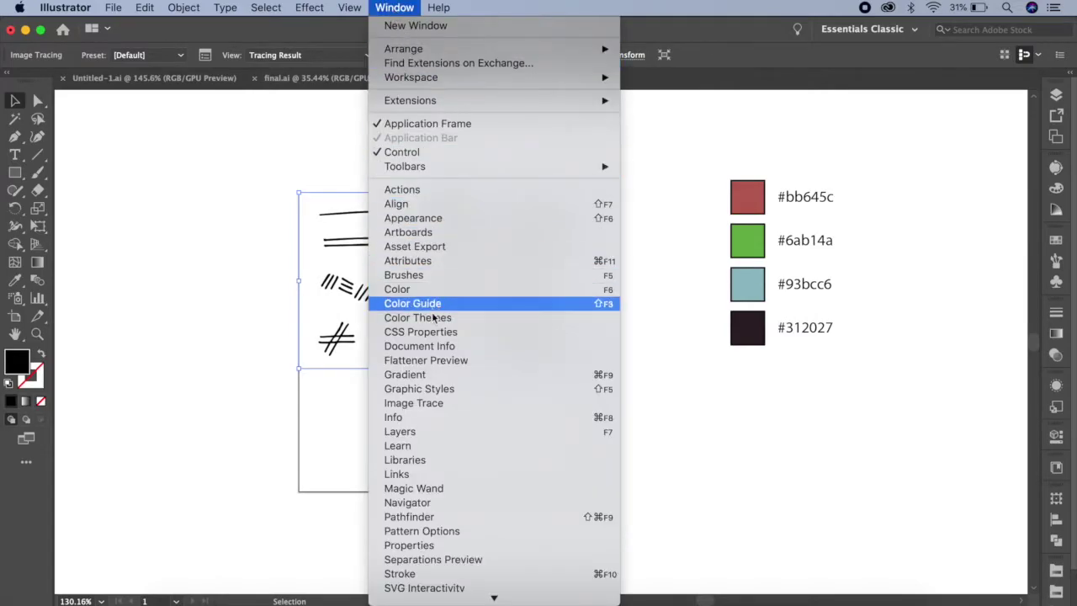
pyautogui.click(446, 403)
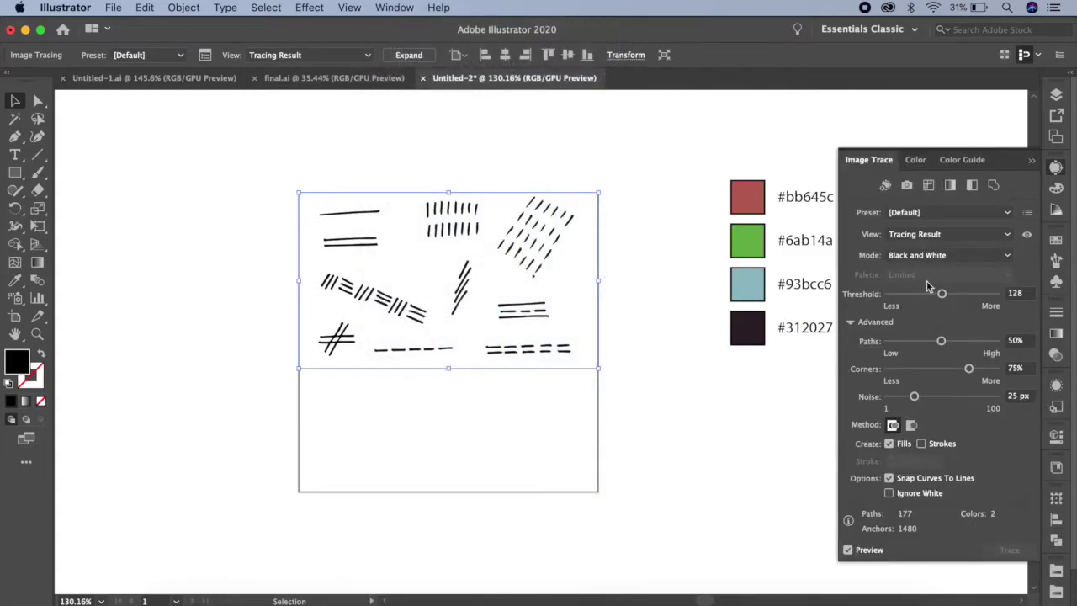
pyautogui.click(945, 214)
pyautogui.click(948, 367)
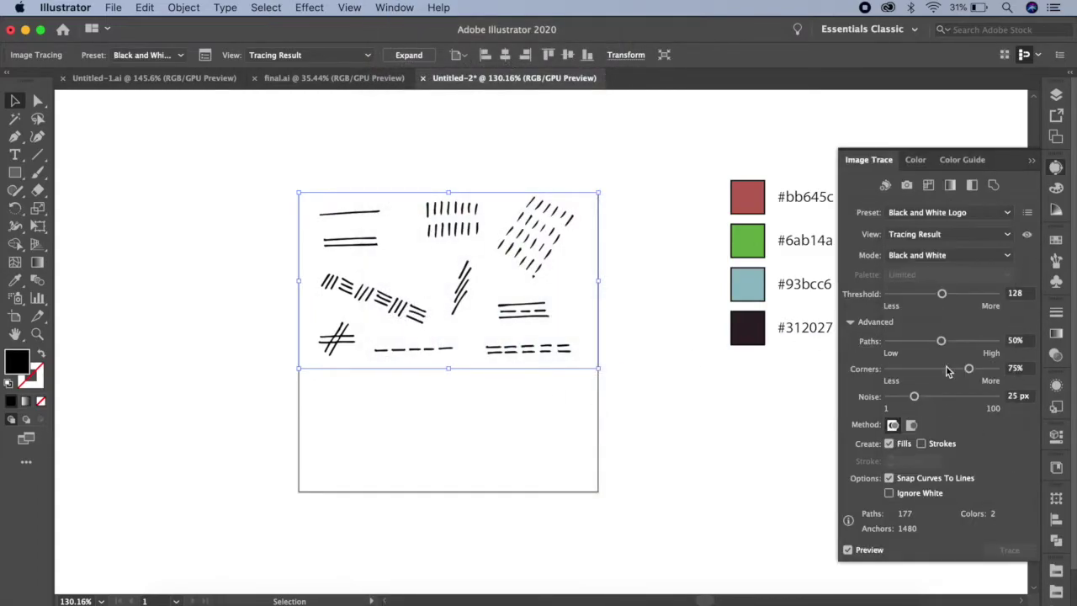
pyautogui.click(889, 494)
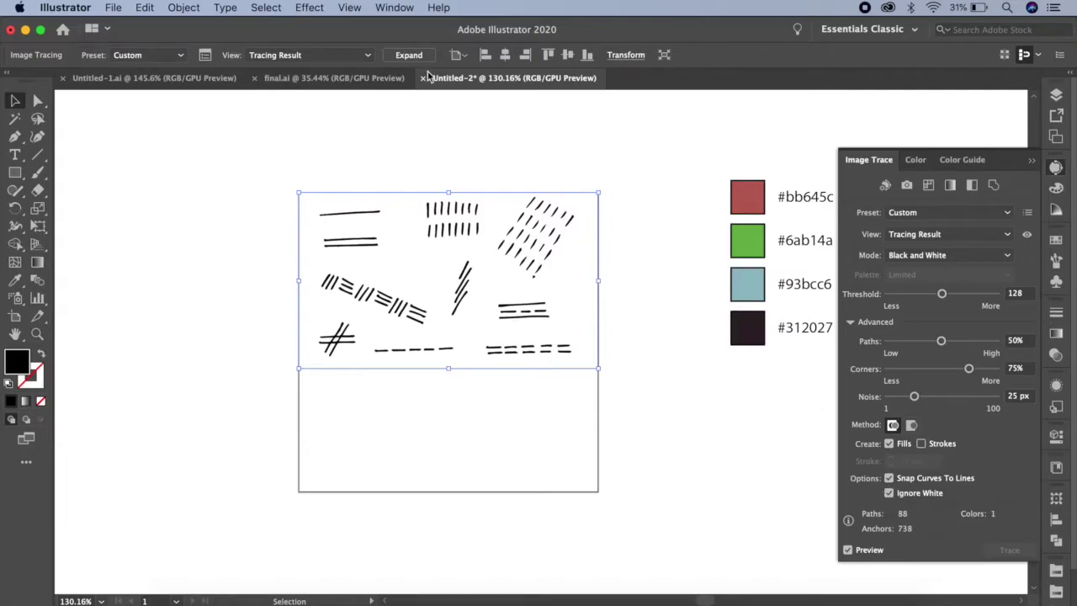
pyautogui.click(409, 55)
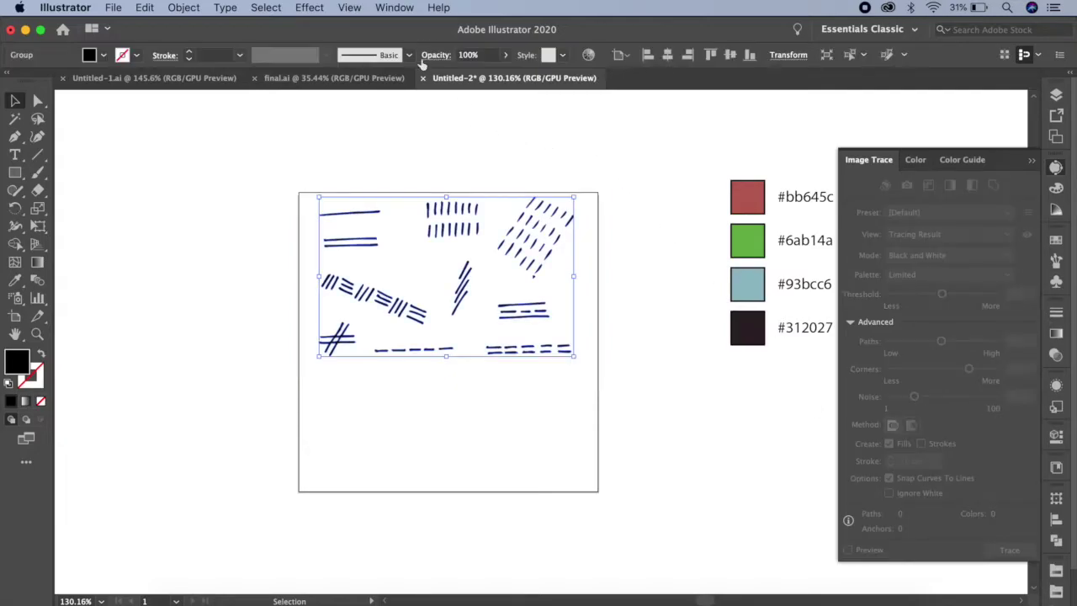
# Ungroup the traced artwork and group the two parallel solid lines as one motif.
pyautogui.click(177, 7)
pyautogui.click(225, 90)
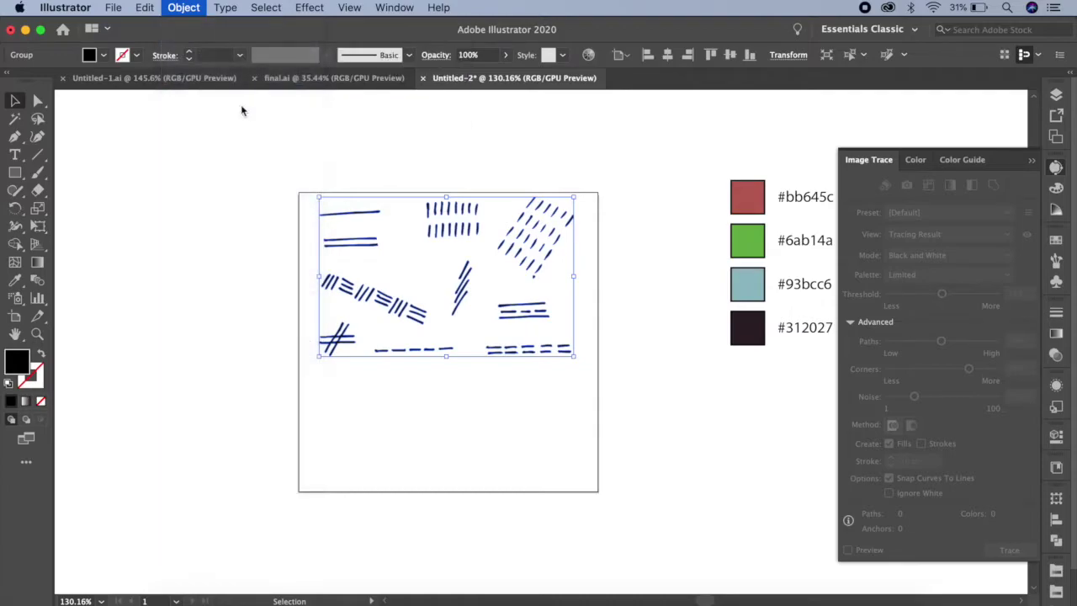
pyautogui.click(452, 177)
pyautogui.moveTo(321, 235); pyautogui.dragTo(371, 252)
pyautogui.click(188, 9)
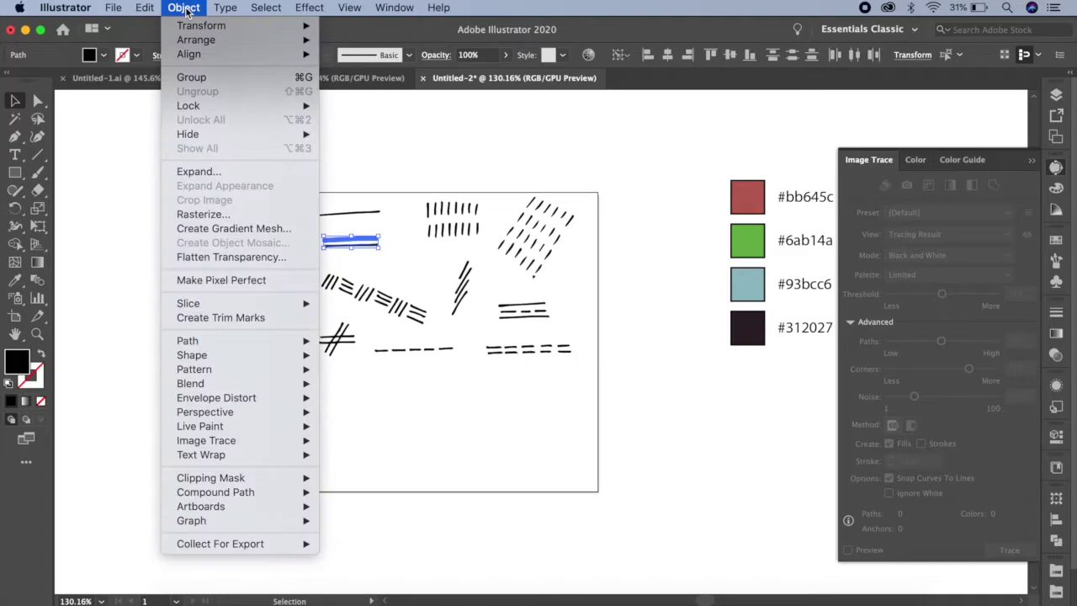
pyautogui.click(201, 75)
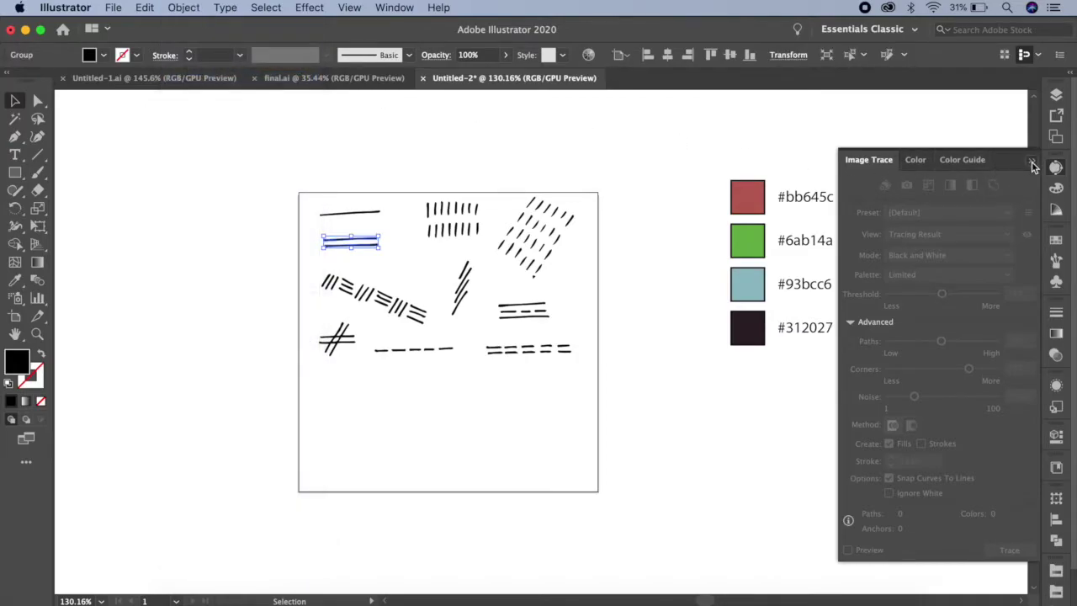
pyautogui.click(1033, 162)
# Delete the stray dot below the slanted-dash block.
pyautogui.scroll(5, 530, 292)
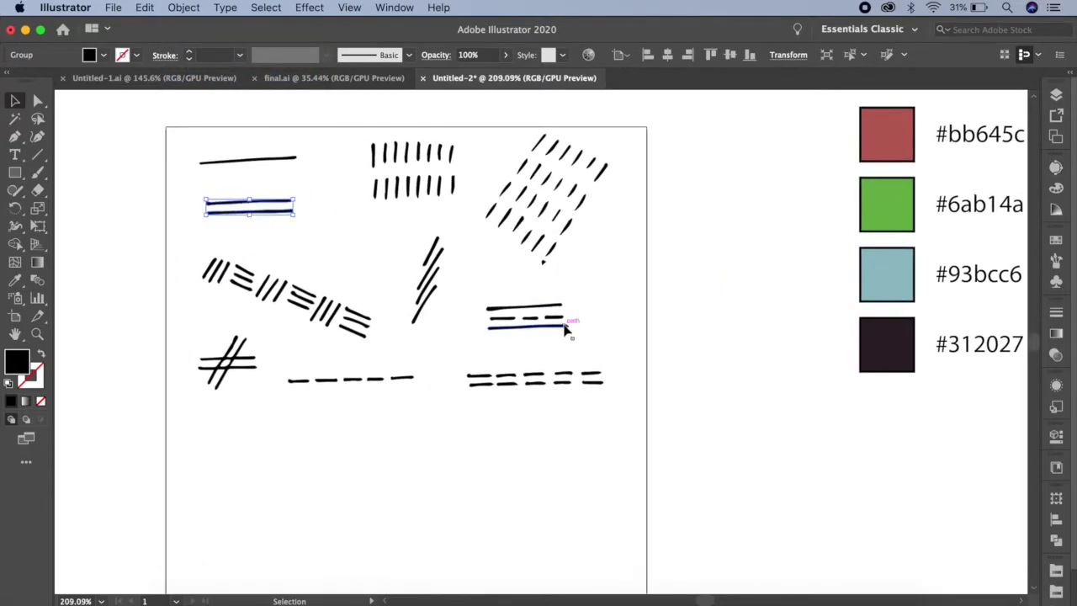
pyautogui.moveTo(651, 308); pyautogui.dragTo(689, 301)
pyautogui.click(670, 242)
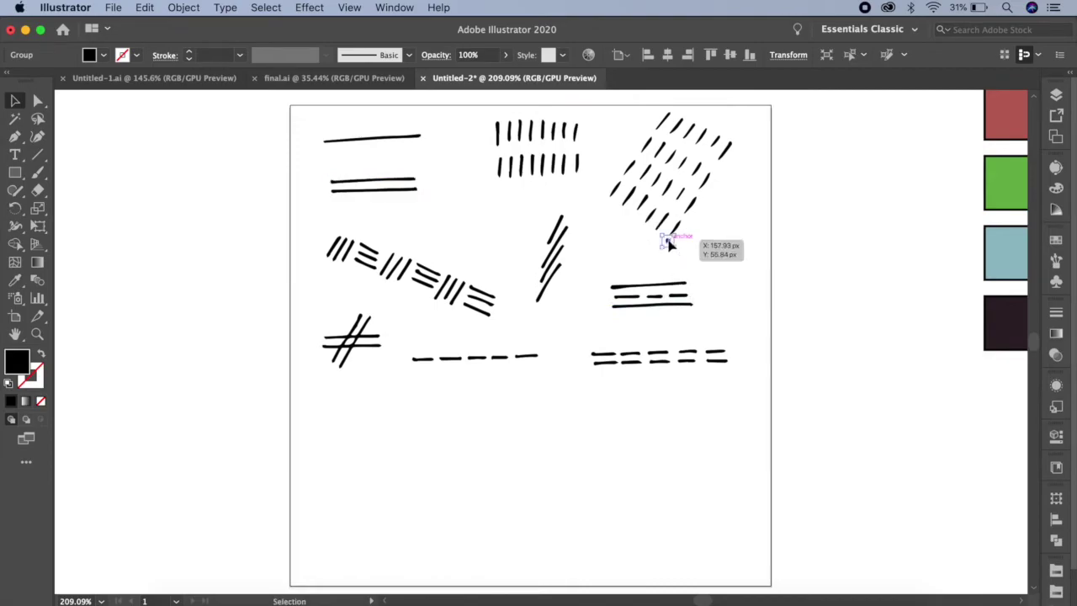
# Group the two rows of vertical dashes as one motif and the slanted-dash block as another.
pyautogui.moveTo(486, 118); pyautogui.dragTo(587, 178)
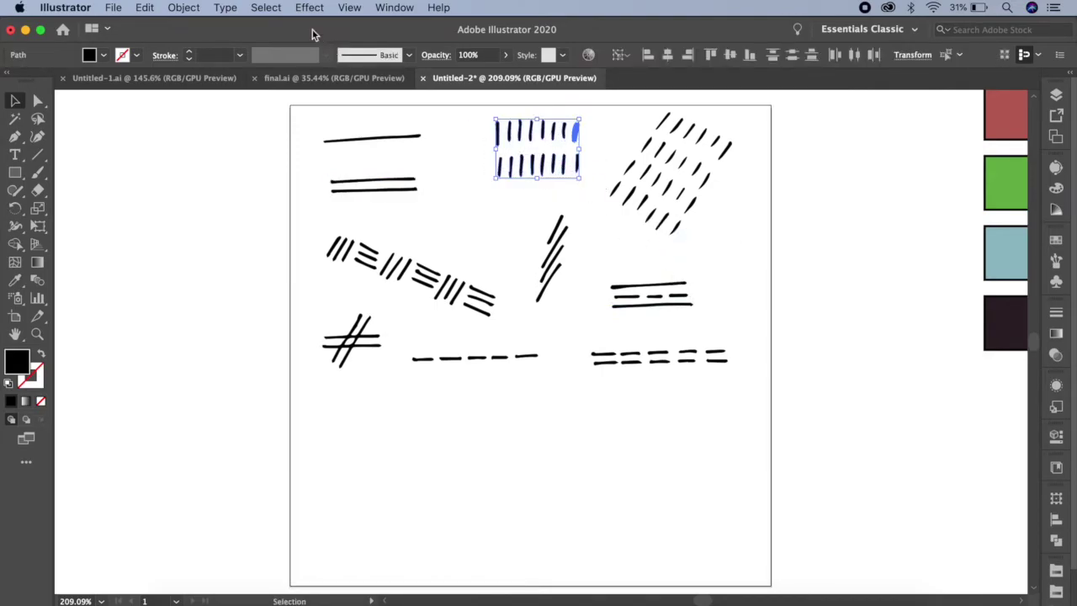
pyautogui.click(177, 7)
pyautogui.click(202, 78)
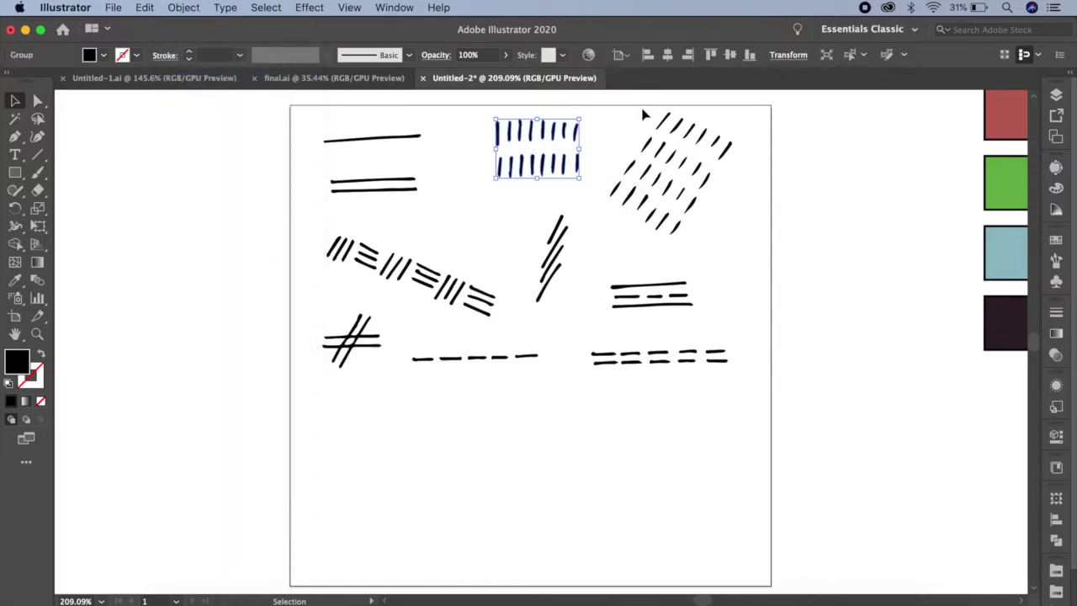
pyautogui.moveTo(602, 107)
pyautogui.mouseDown()
pyautogui.moveTo(630, 193)
pyautogui.moveTo(747, 244)
pyautogui.mouseUp()
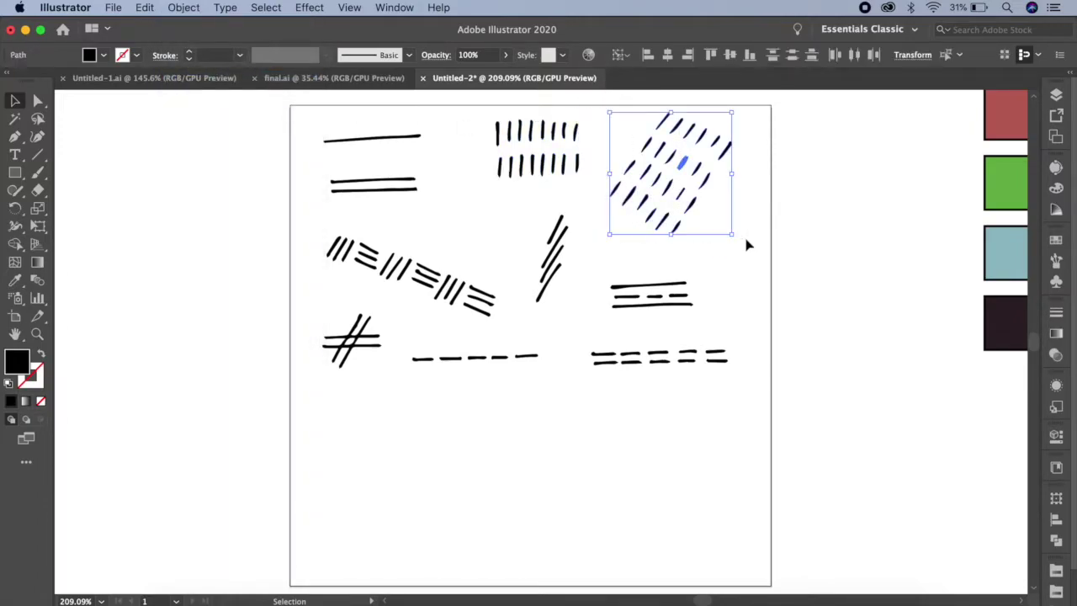
pyautogui.click(177, 6)
pyautogui.click(198, 77)
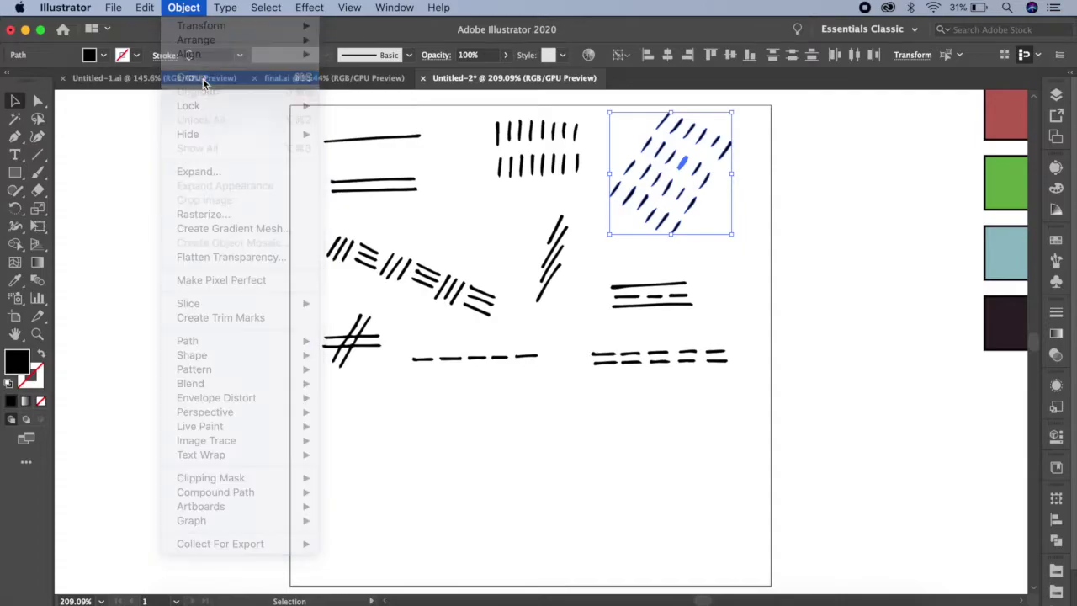
# Group the stacked diagonal strokes, and separately group the two solid lines with the dashes between them.
pyautogui.moveTo(540, 212)
pyautogui.mouseDown()
pyautogui.moveTo(573, 325)
pyautogui.moveTo(587, 338)
pyautogui.mouseUp()
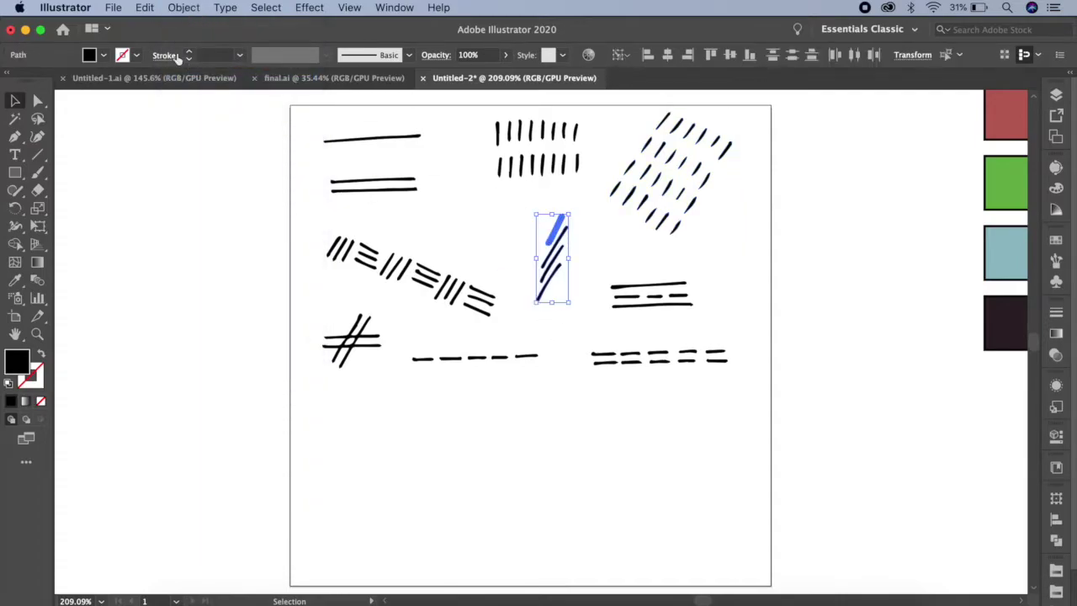
pyautogui.click(183, 7)
pyautogui.click(193, 77)
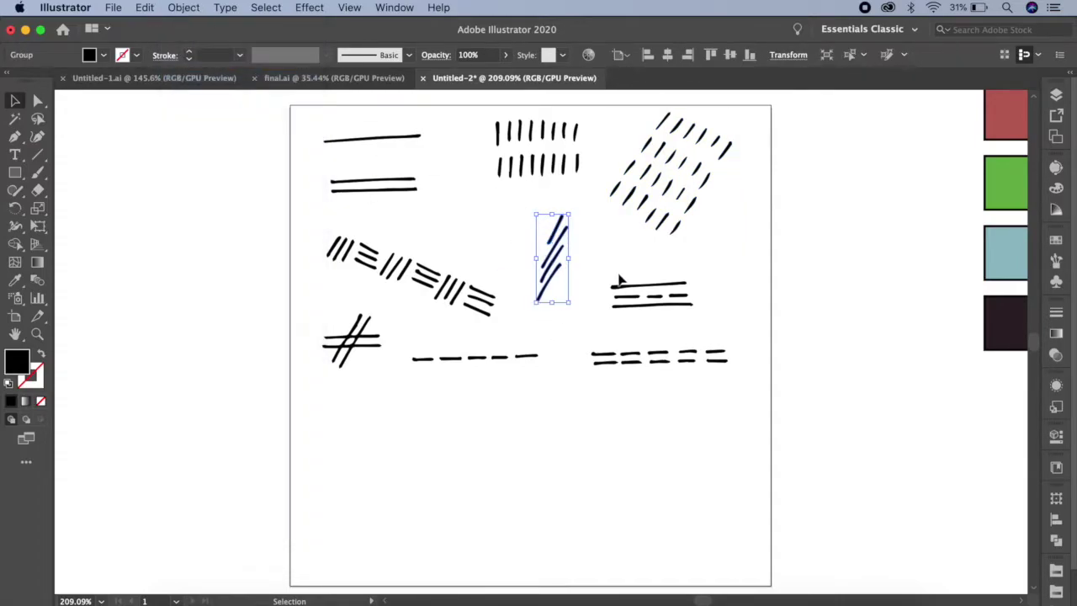
pyautogui.moveTo(606, 277); pyautogui.dragTo(715, 328)
pyautogui.click(183, 6)
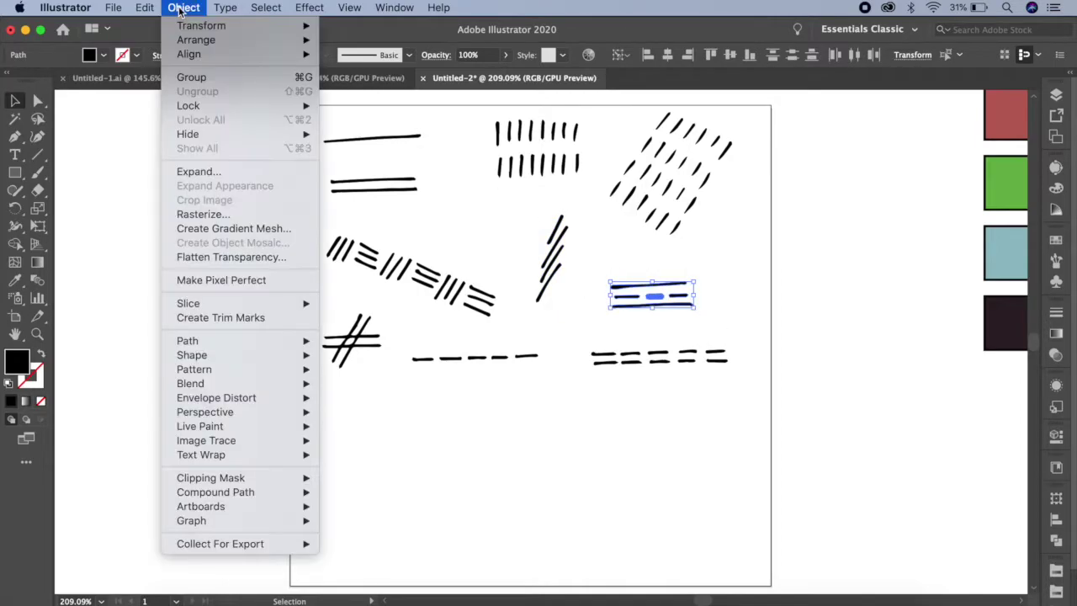
pyautogui.click(198, 82)
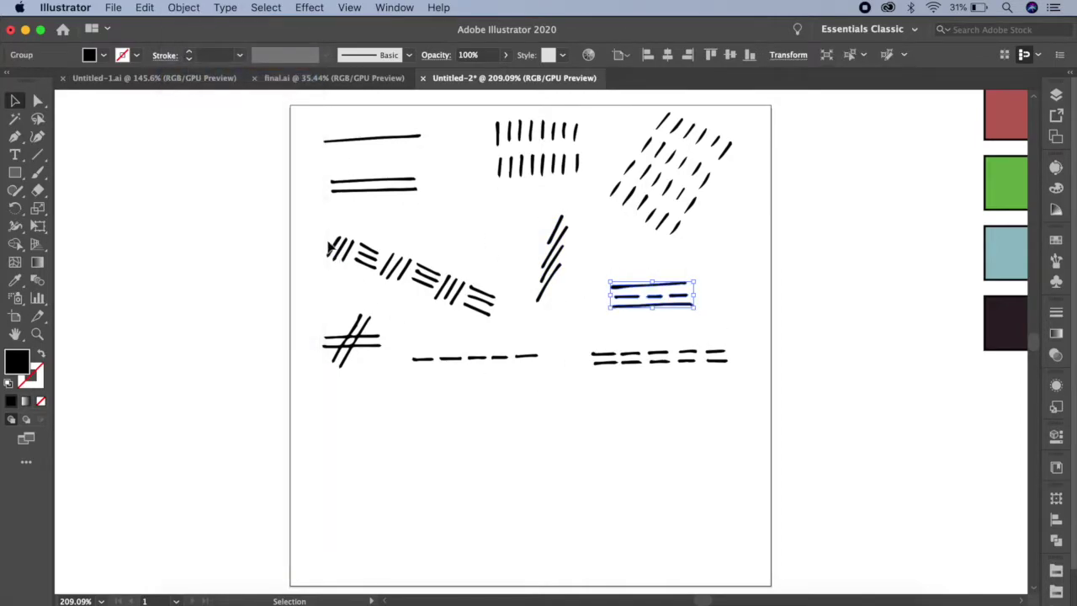
# Group the diagonal band of alternating hatch lines.
pyautogui.moveTo(322, 240); pyautogui.dragTo(505, 312)
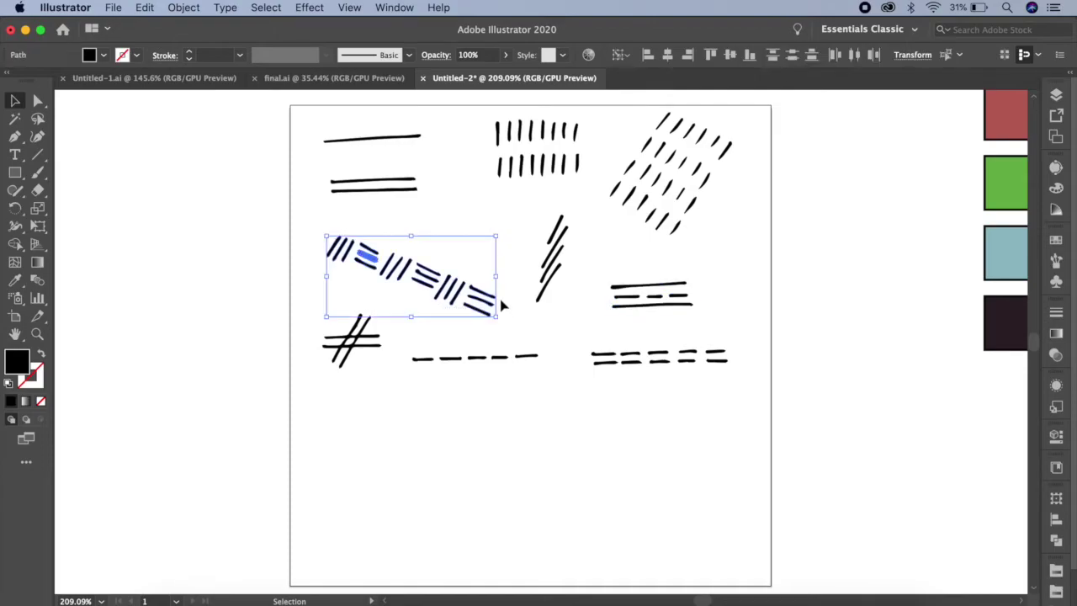
pyautogui.click(182, 6)
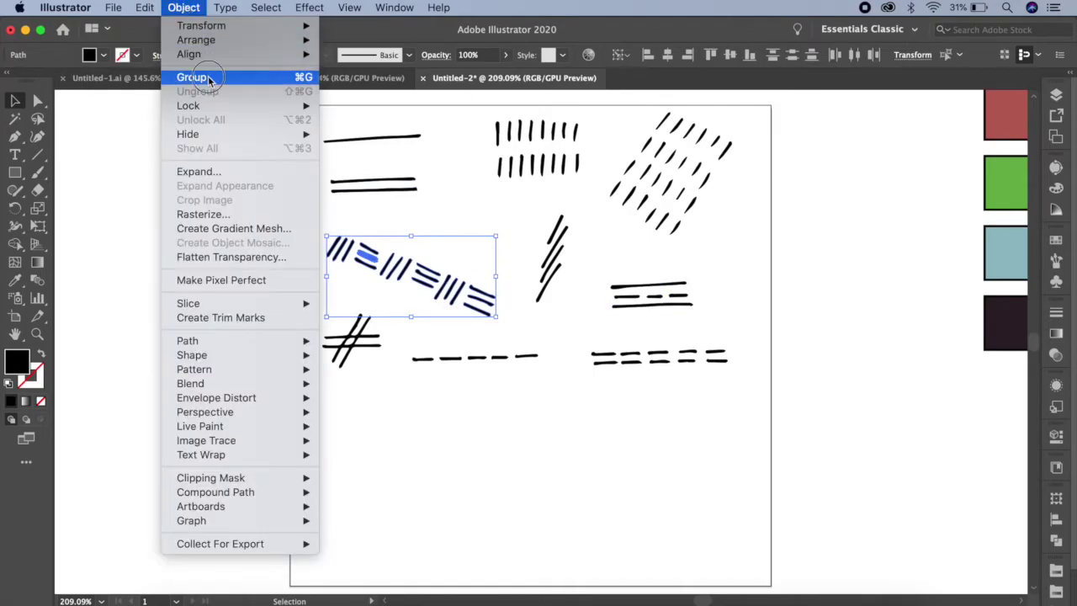
pyautogui.click(208, 80)
# Group the single row of horizontal dashes and, separately, the double row of horizontal dashes.
pyautogui.moveTo(444, 354); pyautogui.dragTo(573, 378)
pyautogui.click(182, 8)
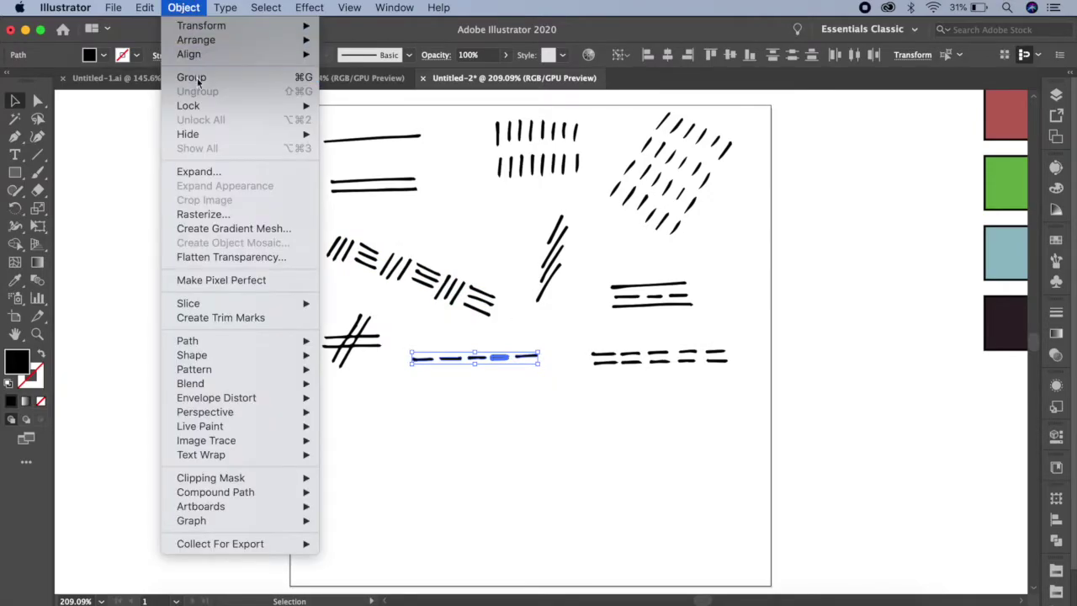
pyautogui.click(202, 75)
pyautogui.moveTo(589, 345); pyautogui.dragTo(748, 378)
pyautogui.click(183, 8)
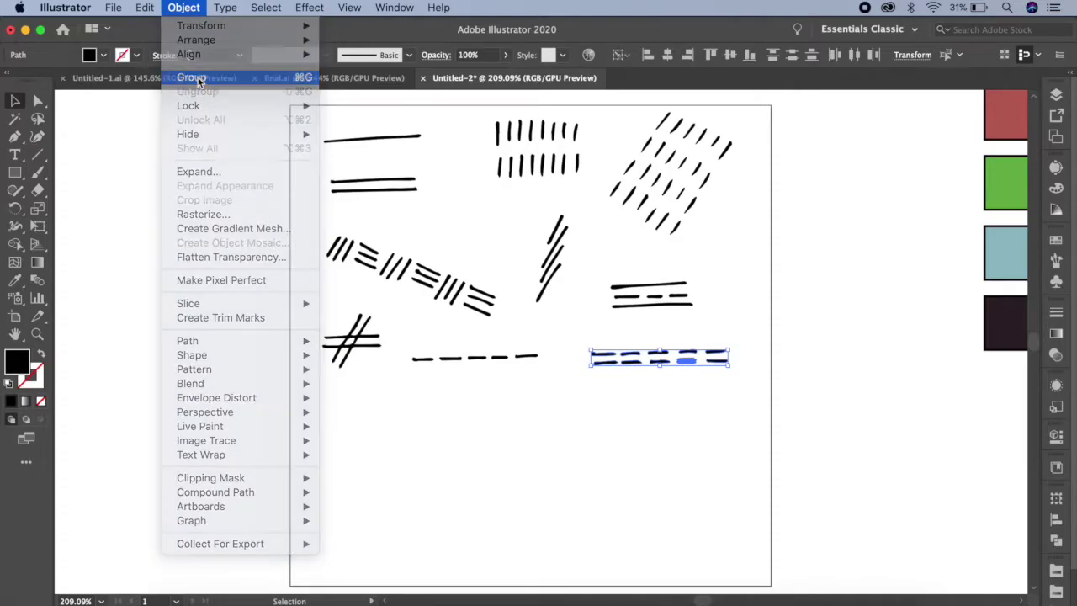
pyautogui.click(190, 77)
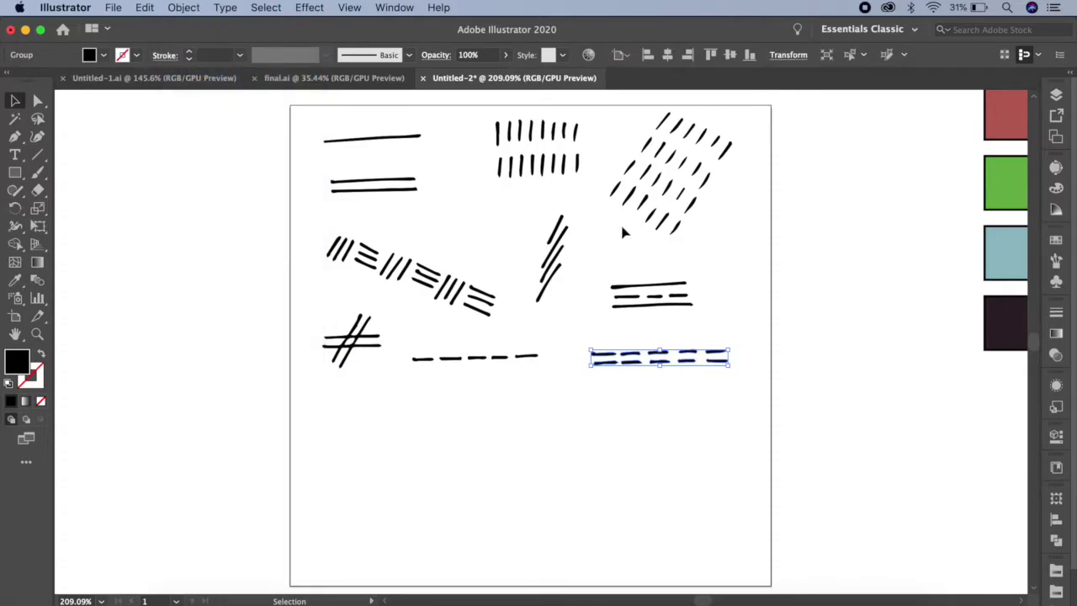
# Move the diagonal strokes, hatch band and crossed lines beside the artboard in a column and fill them with #93bcc6.
pyautogui.moveTo(566, 239); pyautogui.dragTo(235, 244)
pyautogui.moveTo(413, 286); pyautogui.dragTo(227, 401)
pyautogui.moveTo(353, 357); pyautogui.dragTo(210, 489)
pyautogui.moveTo(207, 243); pyautogui.dragTo(299, 500)
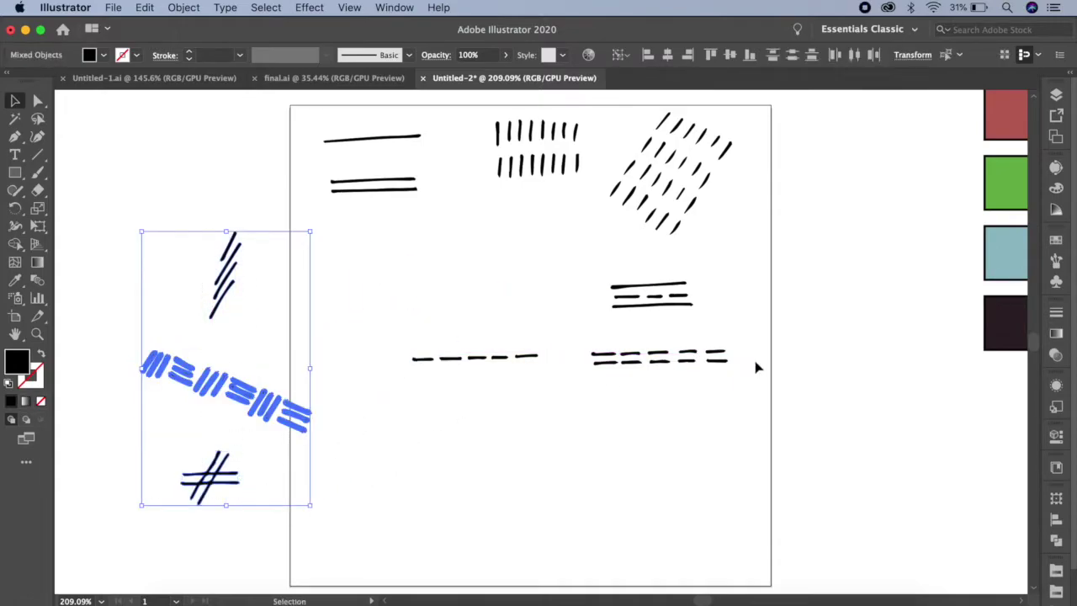
pyautogui.click(1054, 242)
pyautogui.click(936, 455)
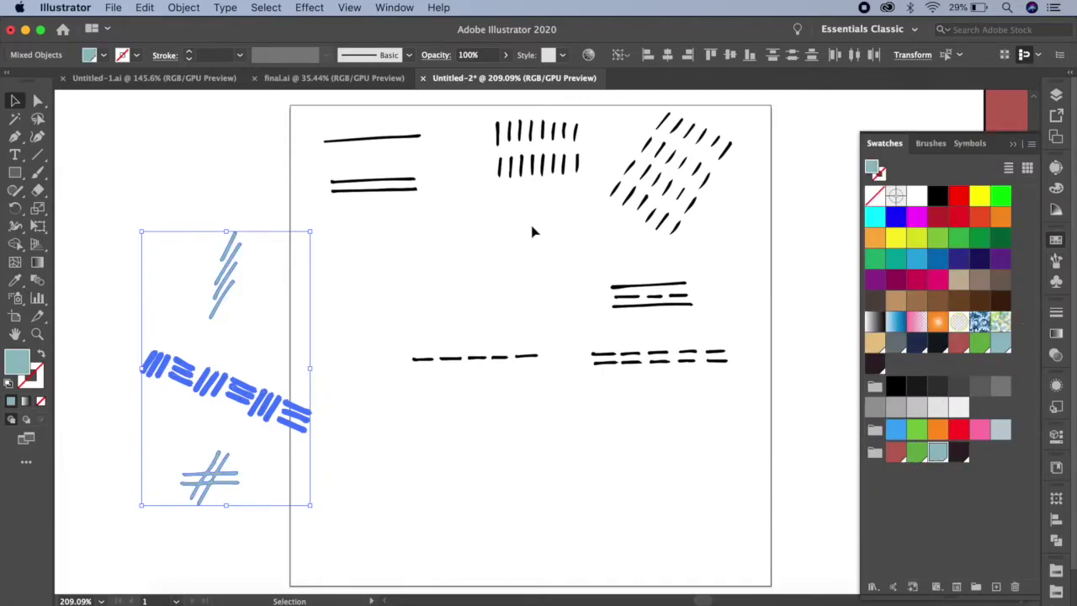
# Gather the vertical dashes, double dashed row and single solid line around the single dashed row, and fill all four with #bb645c.
pyautogui.moveTo(569, 167)
pyautogui.mouseDown()
pyautogui.moveTo(524, 222)
pyautogui.moveTo(498, 287)
pyautogui.mouseUp()
pyautogui.moveTo(661, 362); pyautogui.dragTo(482, 405)
pyautogui.moveTo(378, 137); pyautogui.dragTo(480, 471)
pyautogui.moveTo(435, 237); pyautogui.dragTo(525, 481)
pyautogui.click(896, 451)
# Move the double solid line below the line-and-dash motif and fill both, plus the slanted-dash block, with #6ab14a.
pyautogui.moveTo(401, 196); pyautogui.dragTo(672, 358)
pyautogui.moveTo(620, 155)
pyautogui.mouseDown()
pyautogui.moveTo(666, 367)
pyautogui.moveTo(772, 399)
pyautogui.mouseUp()
pyautogui.click(915, 453)
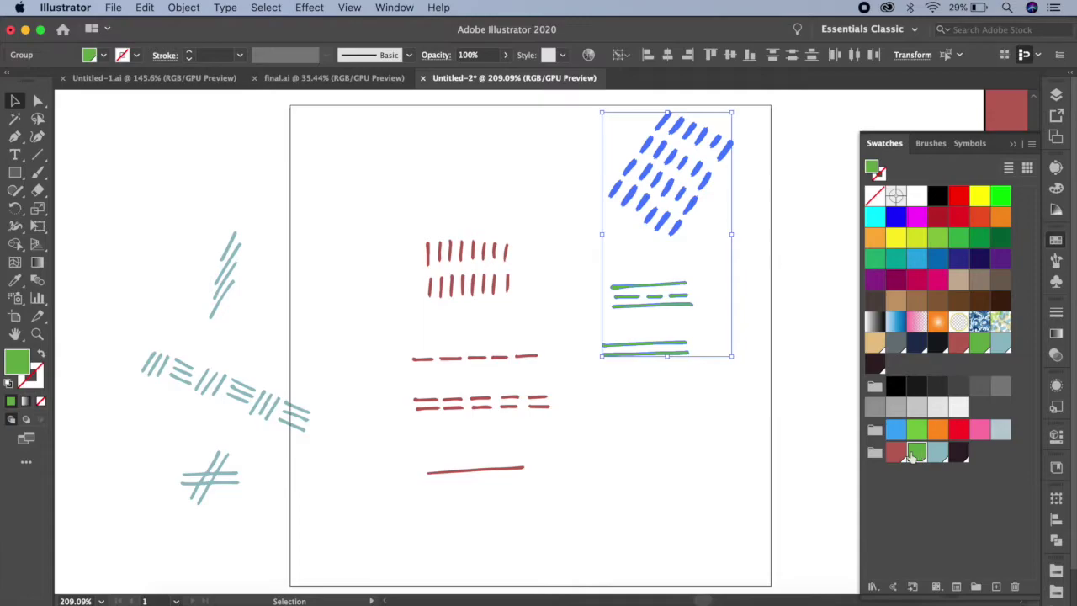
pyautogui.click(681, 469)
# Move all coloured line motifs off the artboard into the empty space beside it.
pyautogui.scroll(-6, 680, 469)
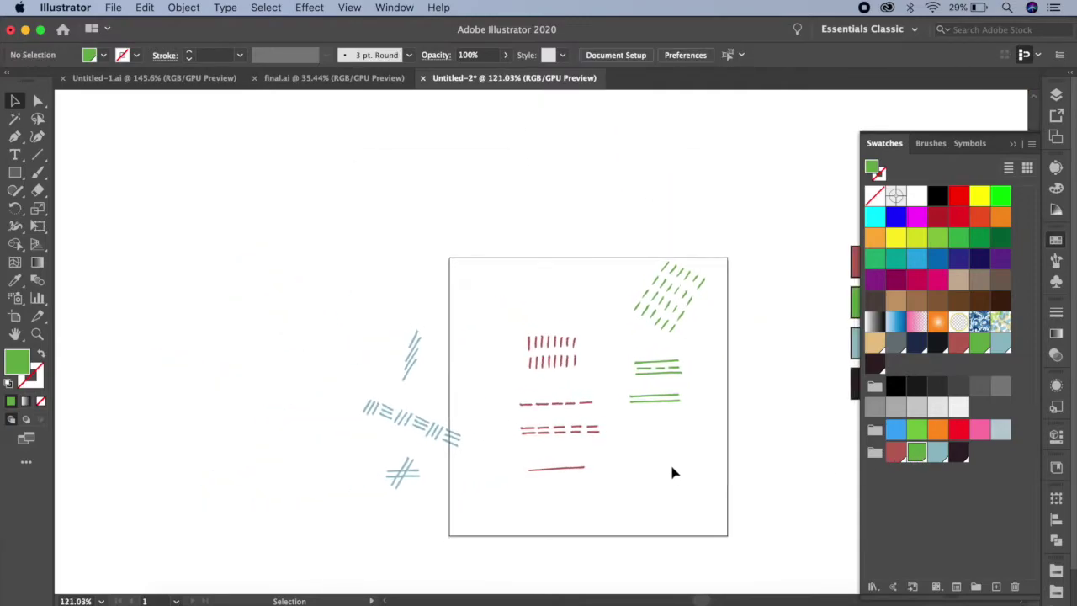
pyautogui.scroll(-2, 685, 367)
pyautogui.moveTo(356, 162)
pyautogui.mouseDown()
pyautogui.moveTo(605, 233)
pyautogui.moveTo(738, 413)
pyautogui.mouseUp()
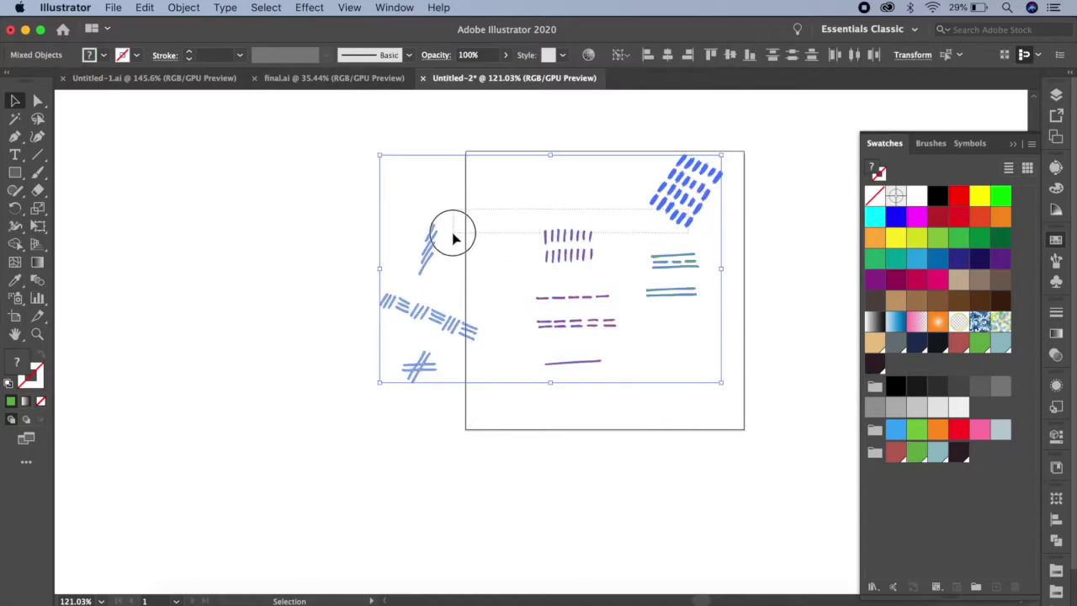
pyautogui.moveTo(452, 239); pyautogui.dragTo(454, 238)
pyautogui.moveTo(667, 183); pyautogui.dragTo(275, 172)
pyautogui.moveTo(404, 204)
pyautogui.mouseDown()
pyautogui.moveTo(425, 404)
pyautogui.moveTo(699, 384)
pyautogui.mouseUp()
pyautogui.moveTo(673, 267)
pyautogui.mouseDown()
pyautogui.moveTo(364, 335)
pyautogui.moveTo(368, 324)
pyautogui.mouseUp()
# Create a 200 × 200 px rectangle centred on the artboard and filled with #312027.
pyautogui.click(15, 173)
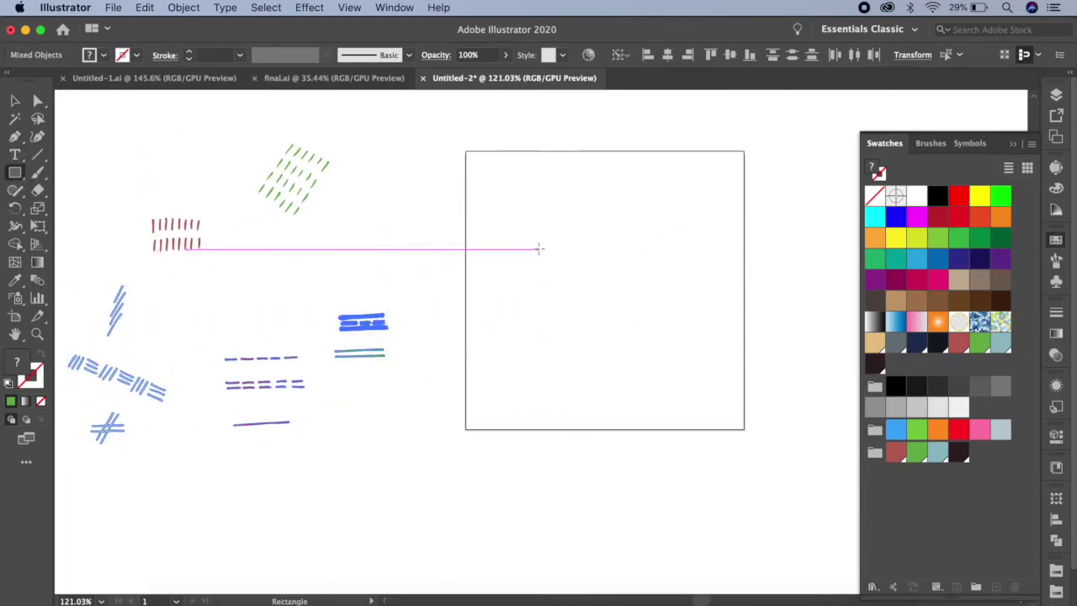
pyautogui.click(547, 244)
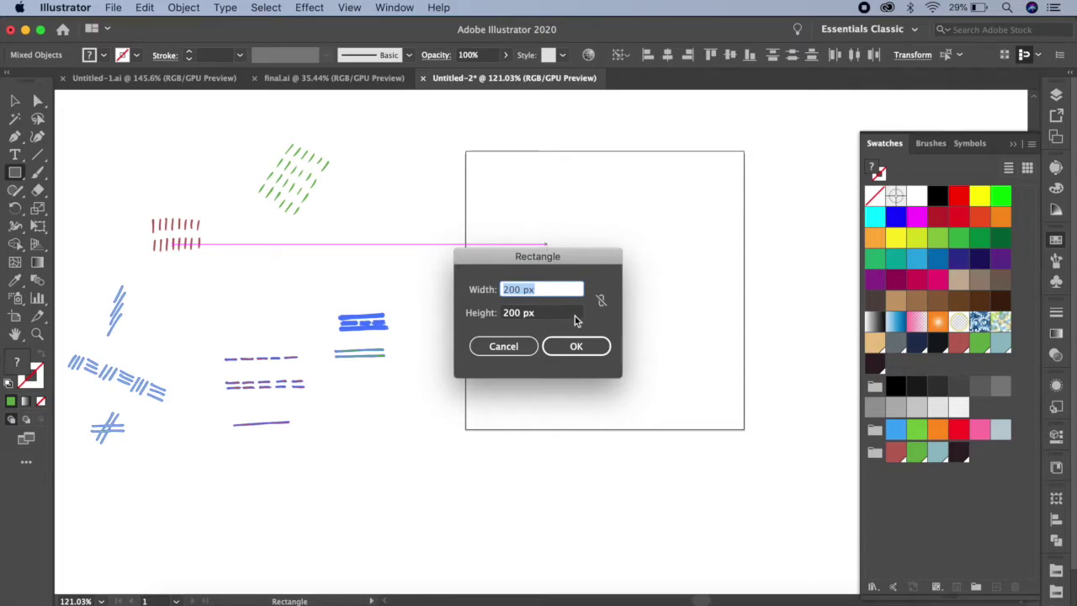
pyautogui.click(576, 345)
pyautogui.click(667, 54)
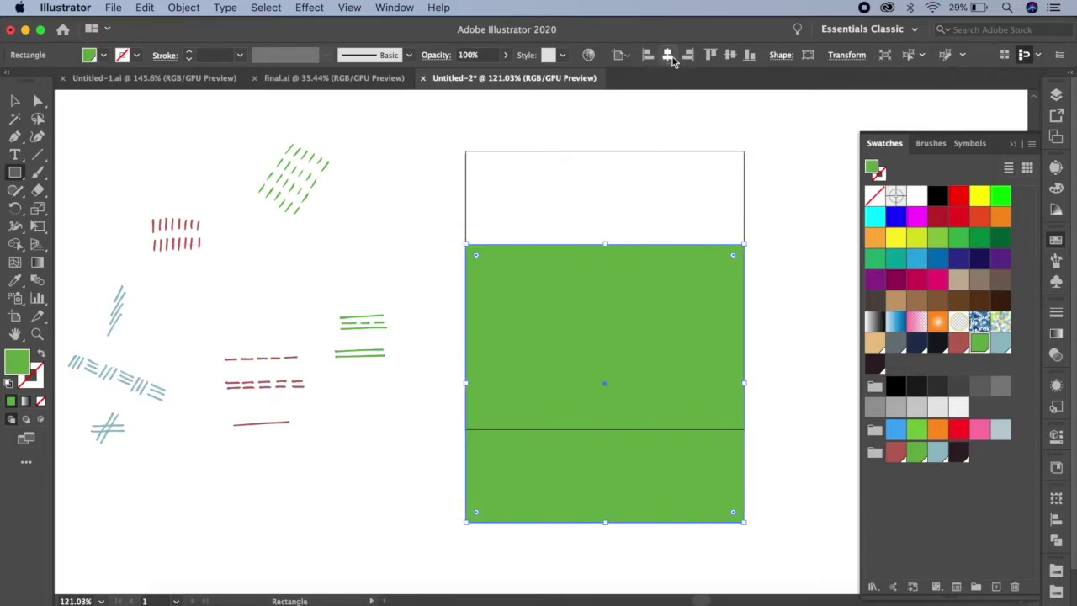
pyautogui.click(728, 55)
pyautogui.click(961, 453)
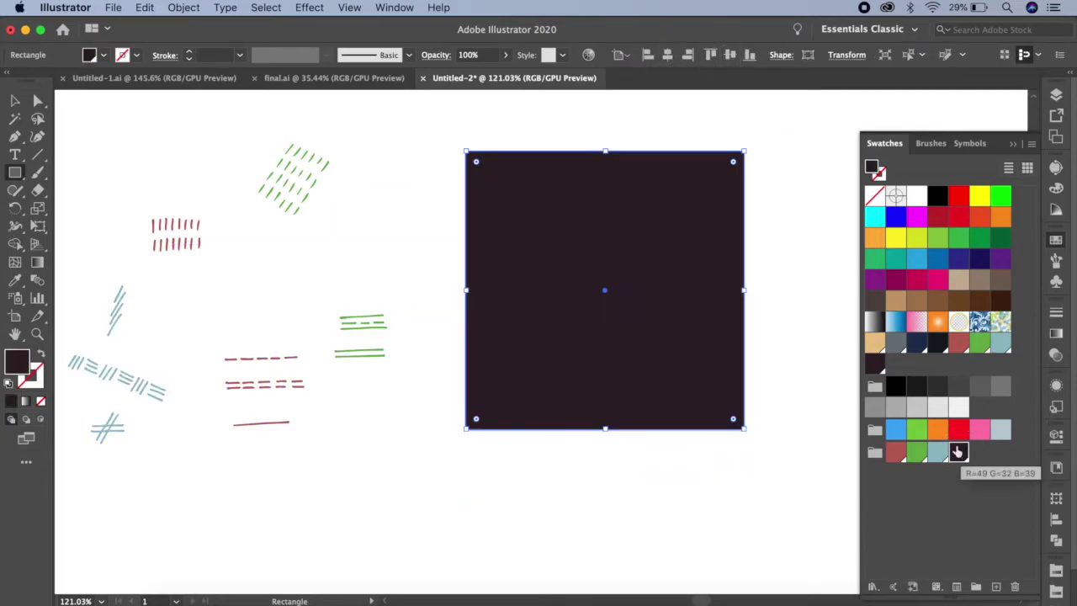
# Send the dark background square behind all other artwork and lock it.
pyautogui.click(183, 8)
pyautogui.moveTo(211, 42)
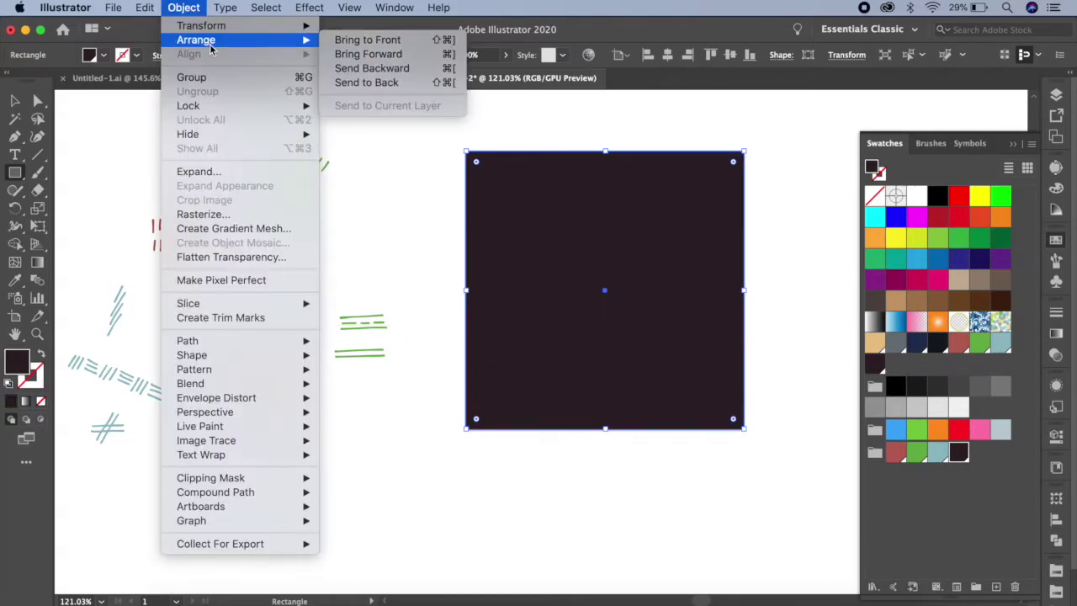
pyautogui.click(366, 83)
pyautogui.click(183, 8)
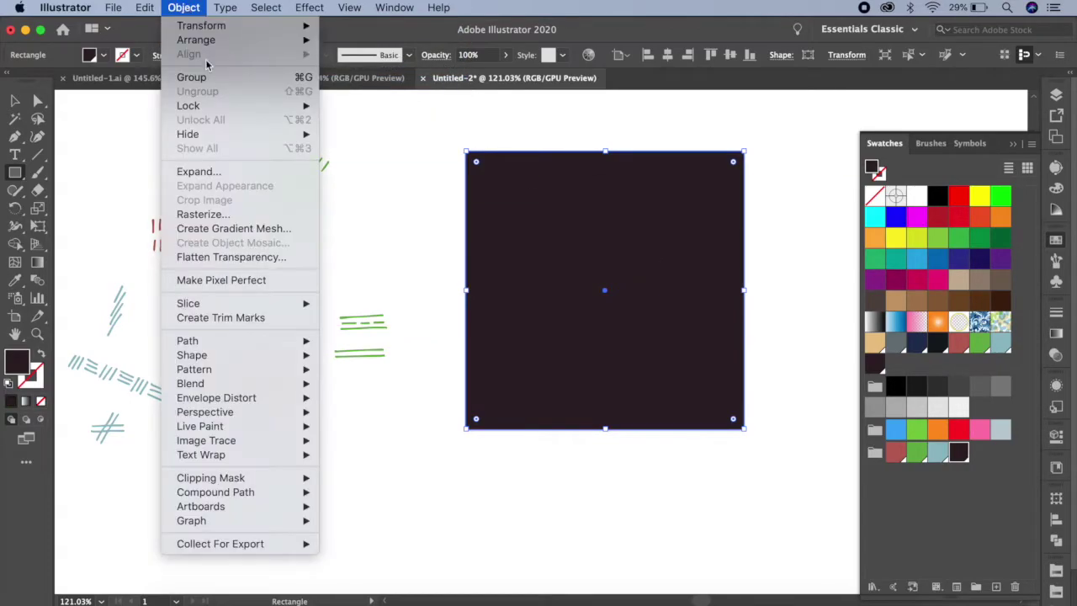
pyautogui.moveTo(216, 106)
pyautogui.click(355, 106)
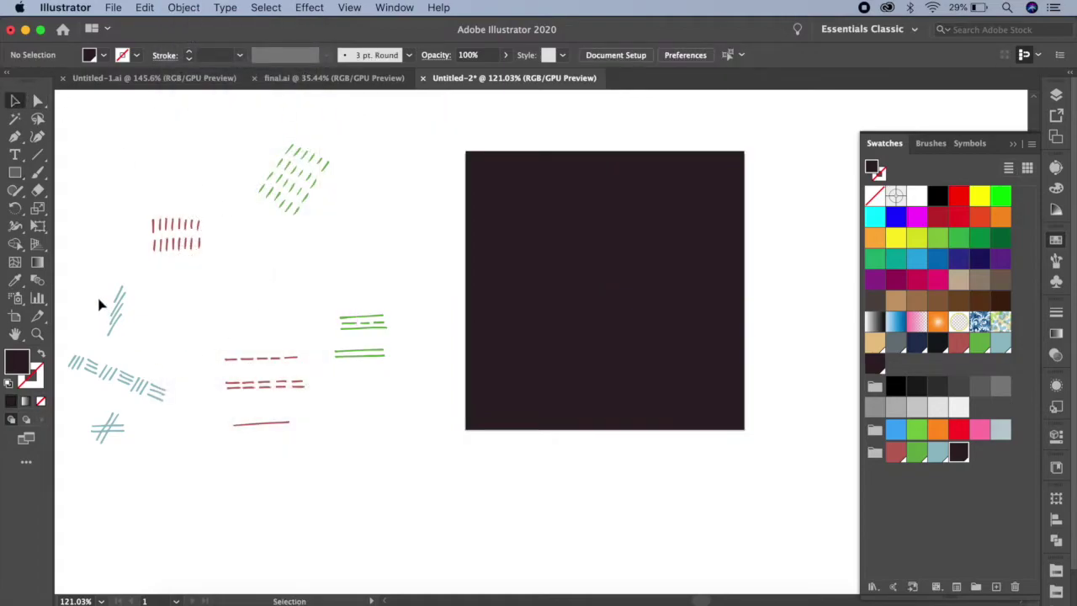
# Place the blue crosshatch, red dashed row and blue hatched band across the square's left edge, and the green dash block and double line across its top edge.
pyautogui.moveTo(114, 424); pyautogui.dragTo(488, 204)
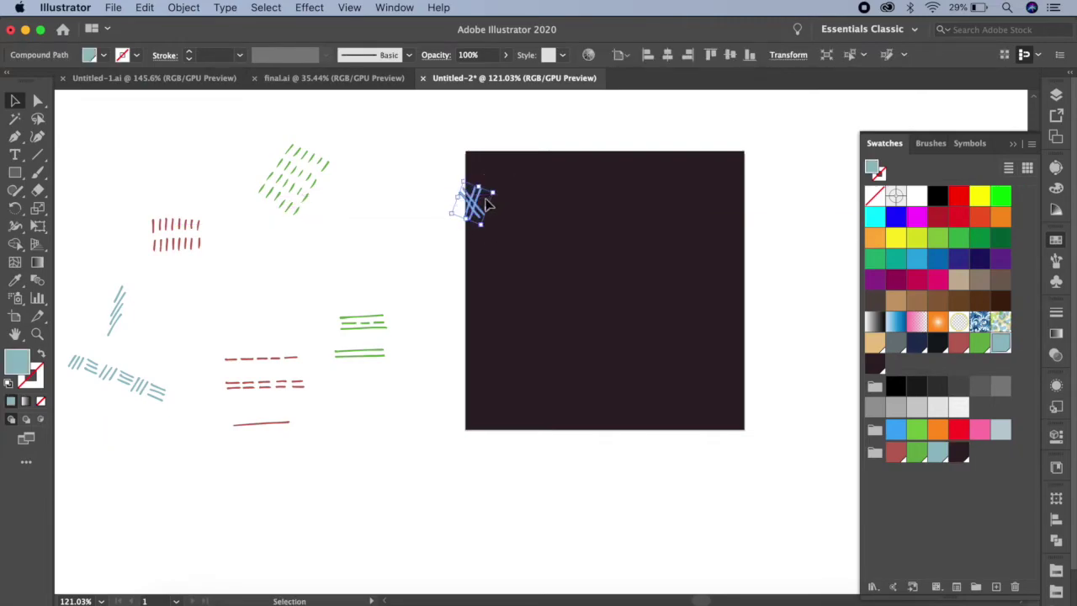
pyautogui.moveTo(301, 190); pyautogui.dragTo(556, 173)
pyautogui.moveTo(363, 354); pyautogui.dragTo(673, 165)
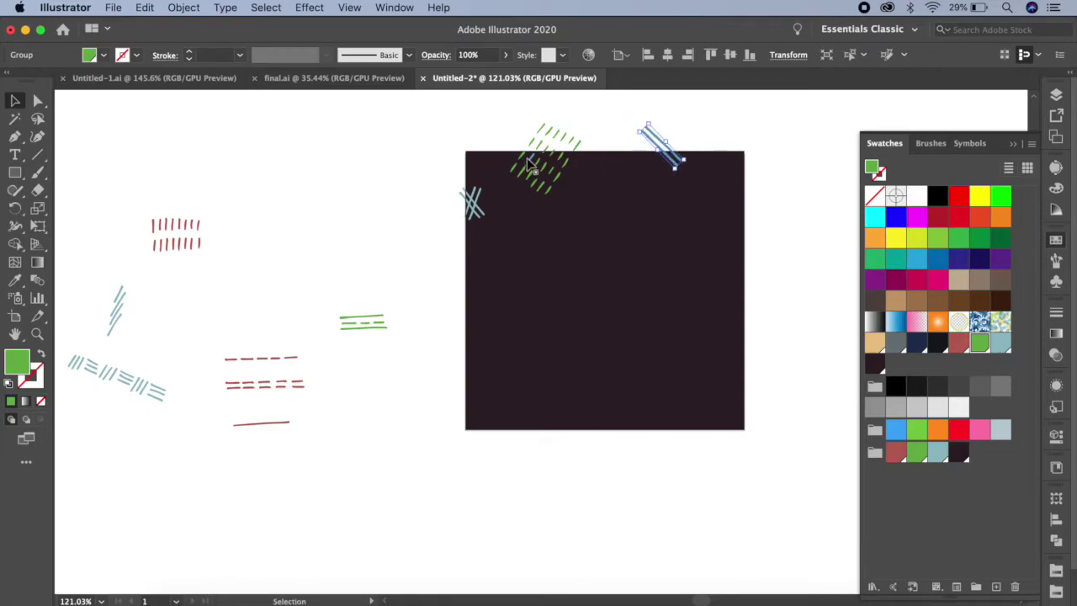
pyautogui.moveTo(271, 355); pyautogui.dragTo(479, 296)
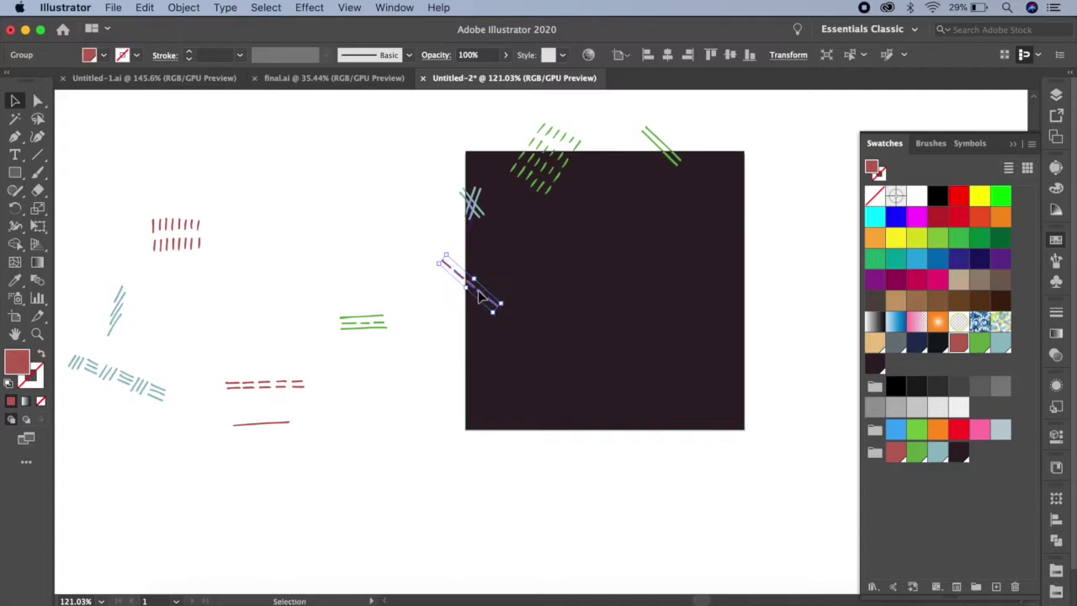
pyautogui.moveTo(148, 392); pyautogui.dragTo(543, 356)
pyautogui.moveTo(506, 374); pyautogui.dragTo(503, 361)
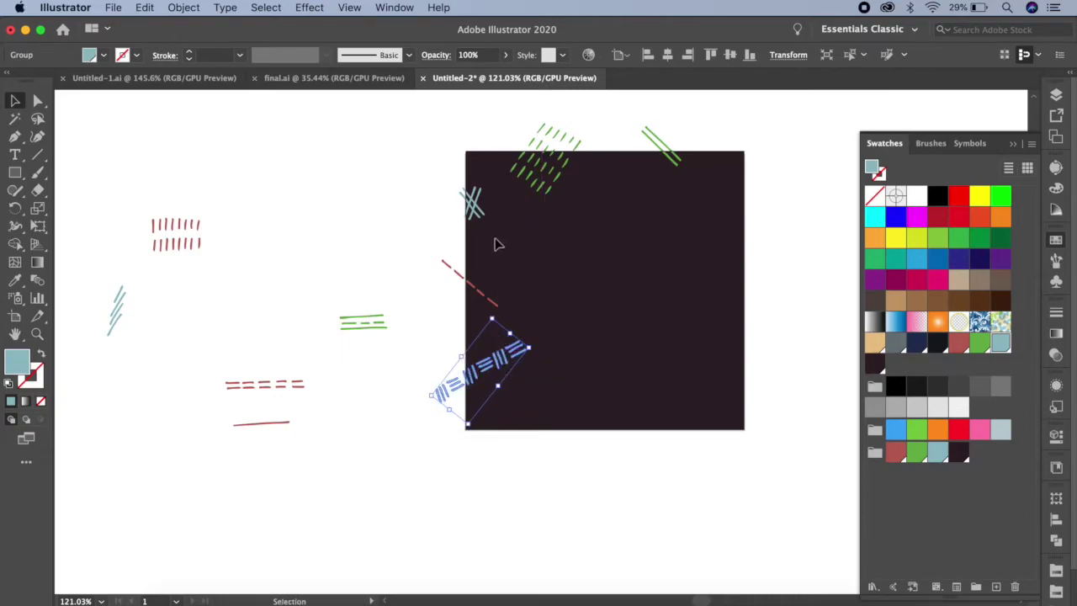
# Copy the three motifs on the square's left edge with a move of 200 px horizontally and 0 px vertically.
pyautogui.moveTo(441, 172); pyautogui.dragTo(492, 404)
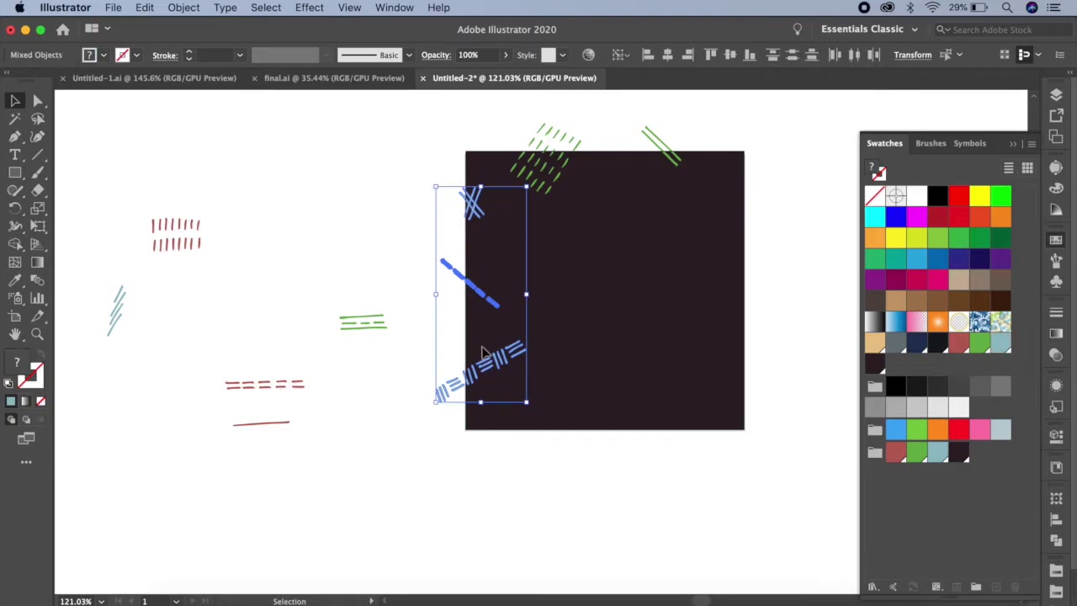
pyautogui.rightClick(475, 290)
pyautogui.moveTo(603, 447)
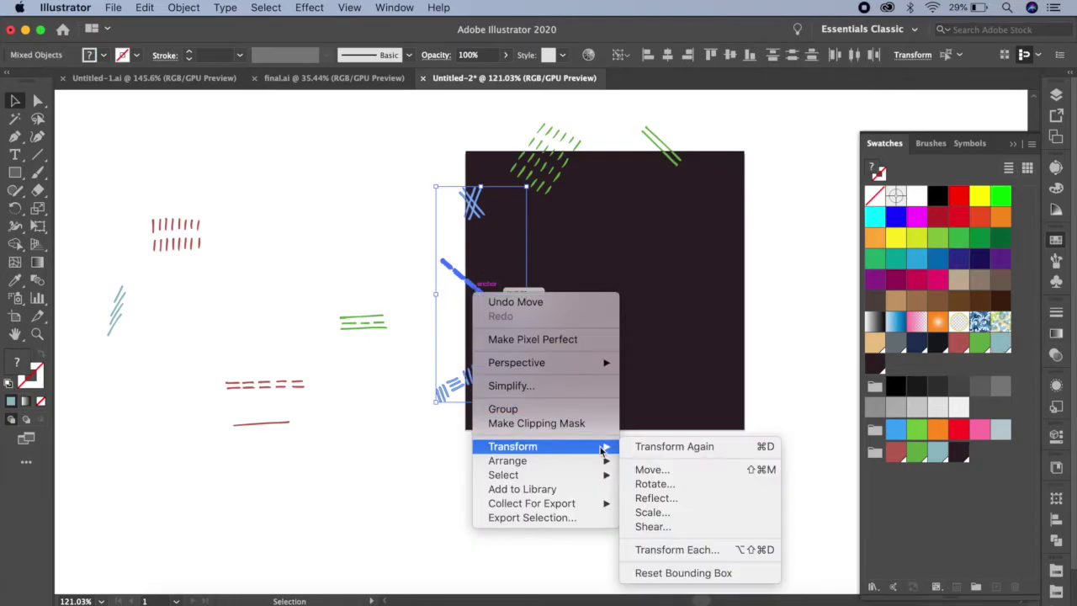
pyautogui.click(649, 470)
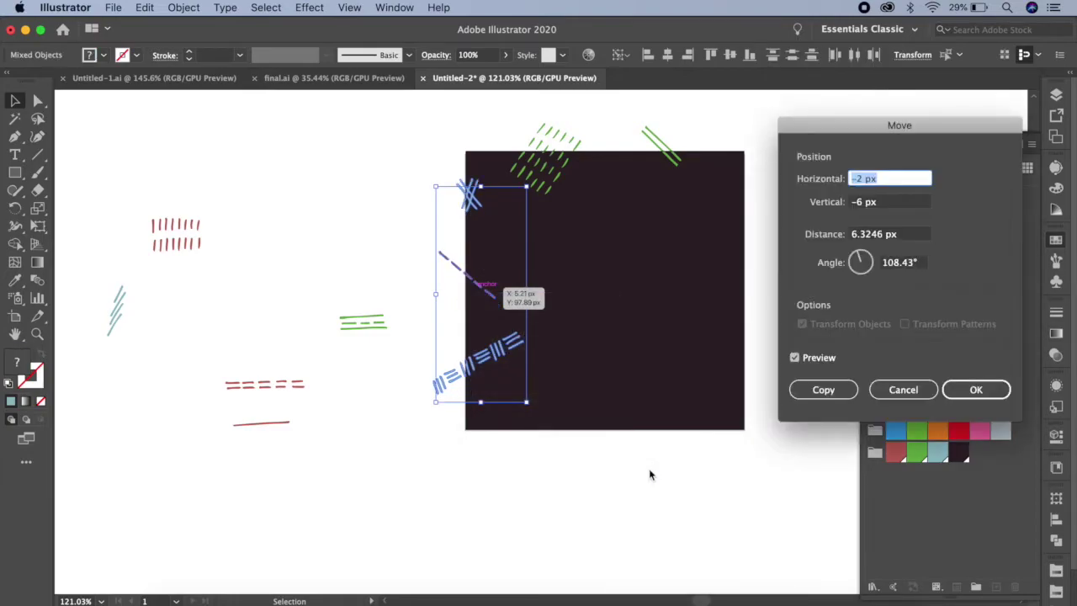
pyautogui.press('Tab')
pyautogui.write('0')
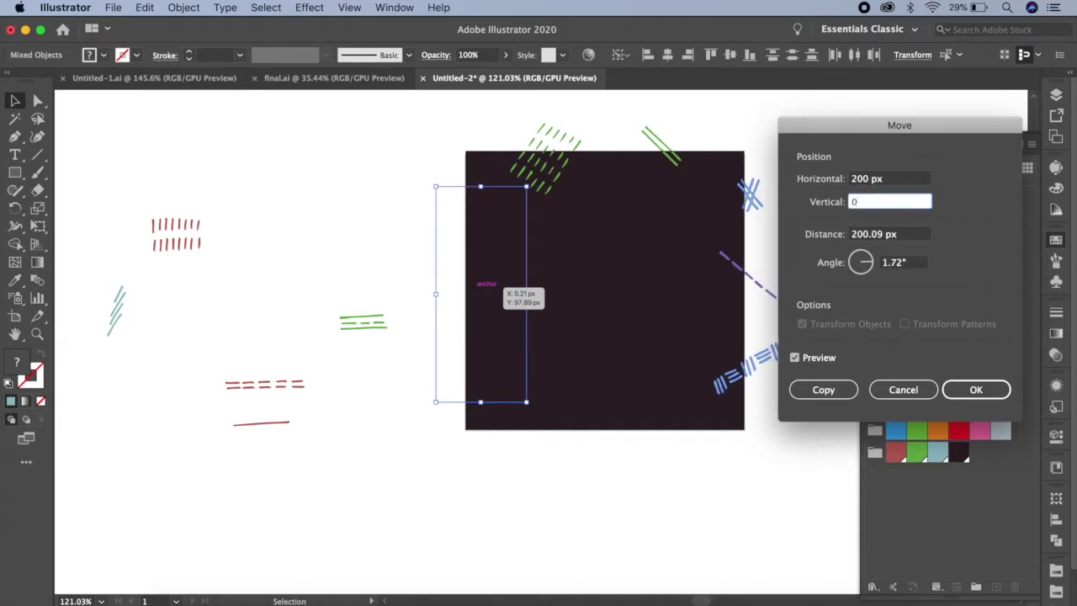
pyautogui.click(810, 389)
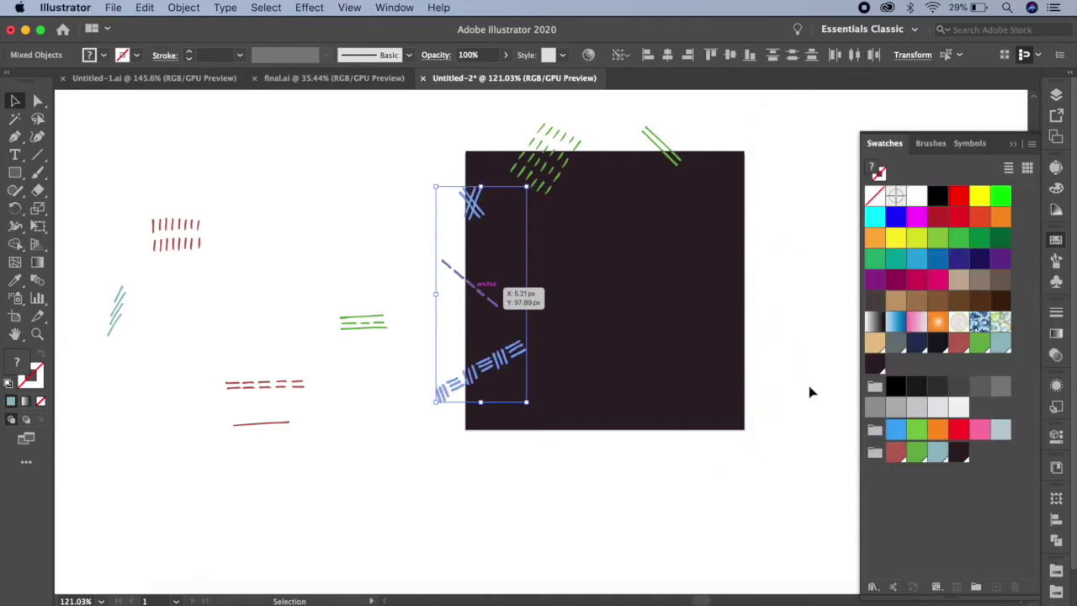
# Shift the green dash block slightly right, then copy both top-edge motifs with a move of 0 px horizontally and 200 px vertically.
pyautogui.click(796, 161)
pyautogui.moveTo(545, 136); pyautogui.dragTo(559, 135)
pyautogui.keyDown('shift'); pyautogui.click(665, 148); pyautogui.keyUp('shift')
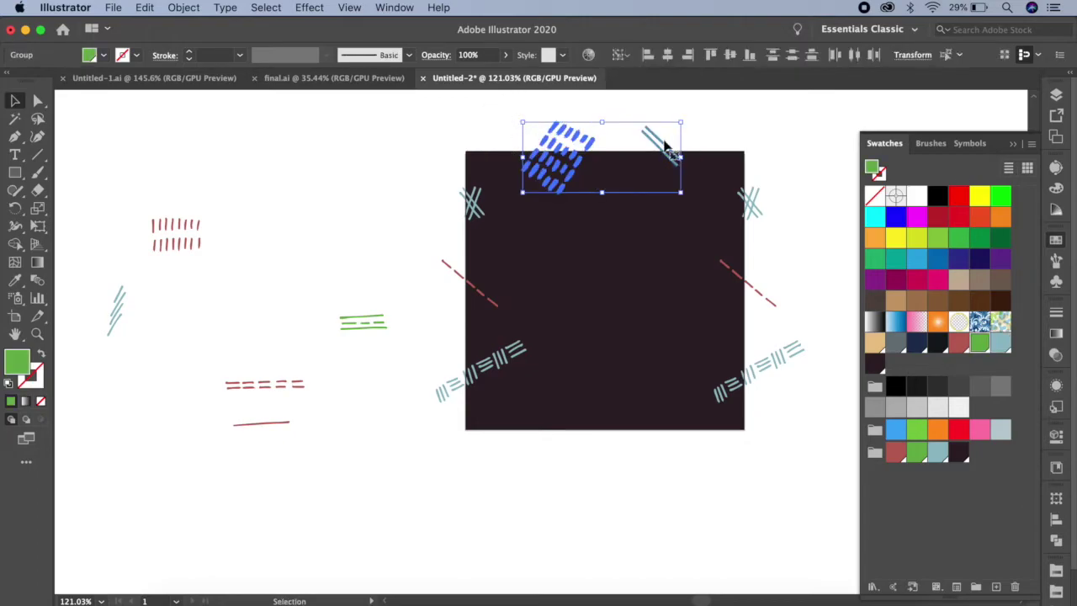
pyautogui.rightClick(662, 147)
pyautogui.moveTo(713, 302)
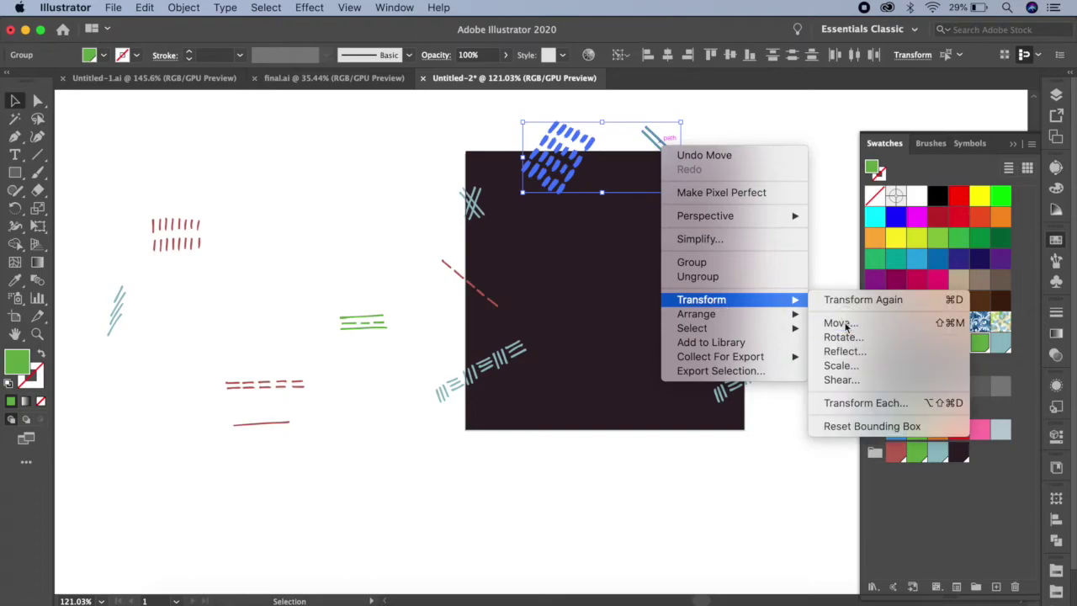
pyautogui.click(843, 320)
pyautogui.write('0')
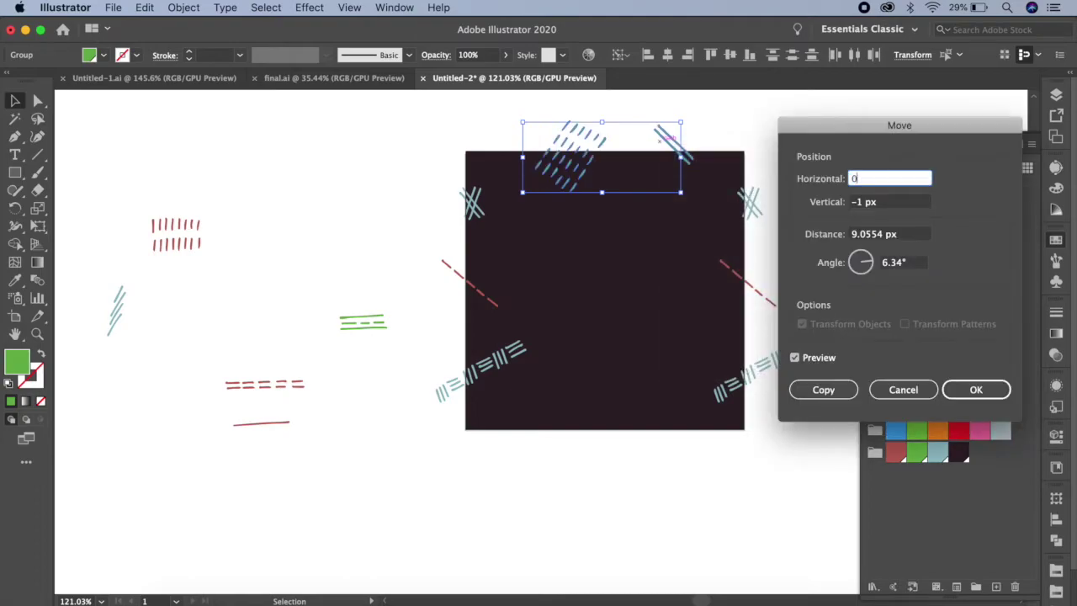
pyautogui.press('Tab')
pyautogui.write('2')
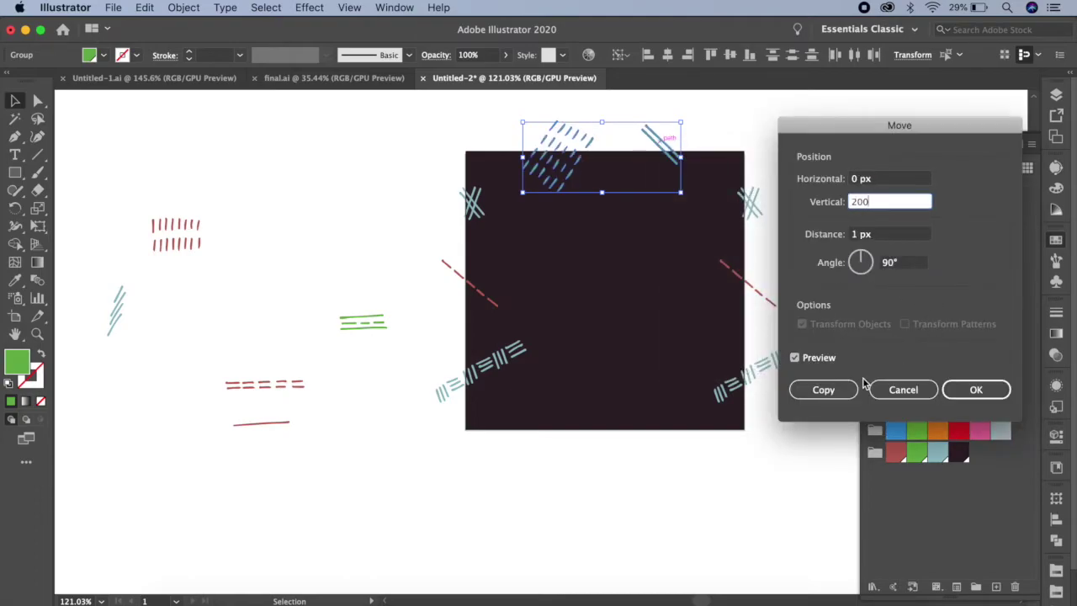
pyautogui.write('00')
pyautogui.click(848, 389)
pyautogui.click(804, 449)
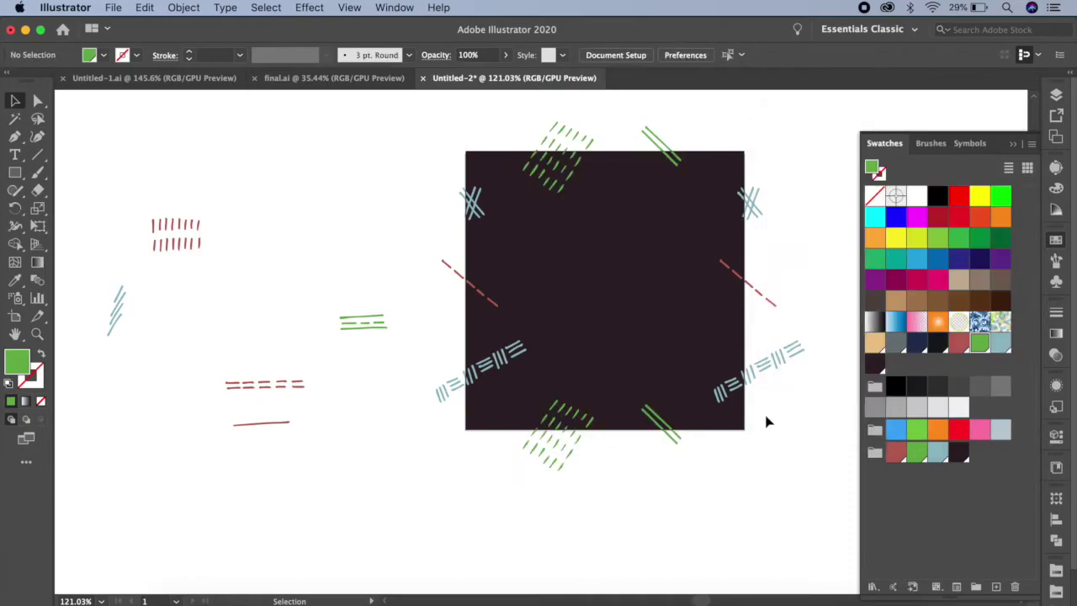
# Move the red vertical dashes and blue slanted lines into the square's upper right area, and duplicate the slanted lines towards its left side.
pyautogui.moveTo(193, 227); pyautogui.dragTo(648, 194)
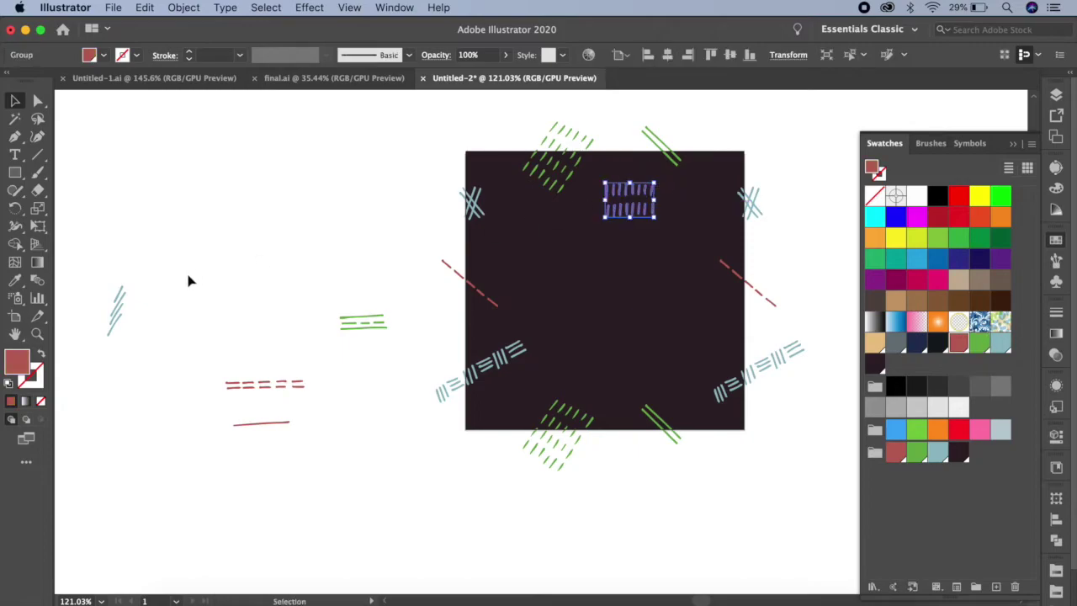
pyautogui.moveTo(120, 318); pyautogui.dragTo(684, 242)
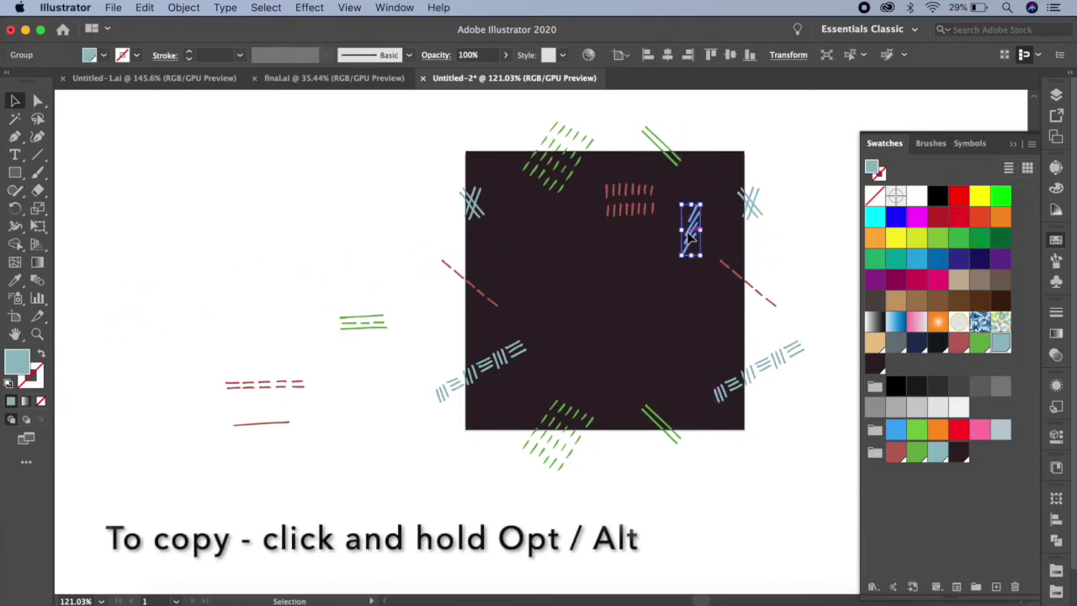
pyautogui.keyDown('alt'); pyautogui.moveTo(684, 242); pyautogui.dragTo(548, 245); pyautogui.keyUp('alt')
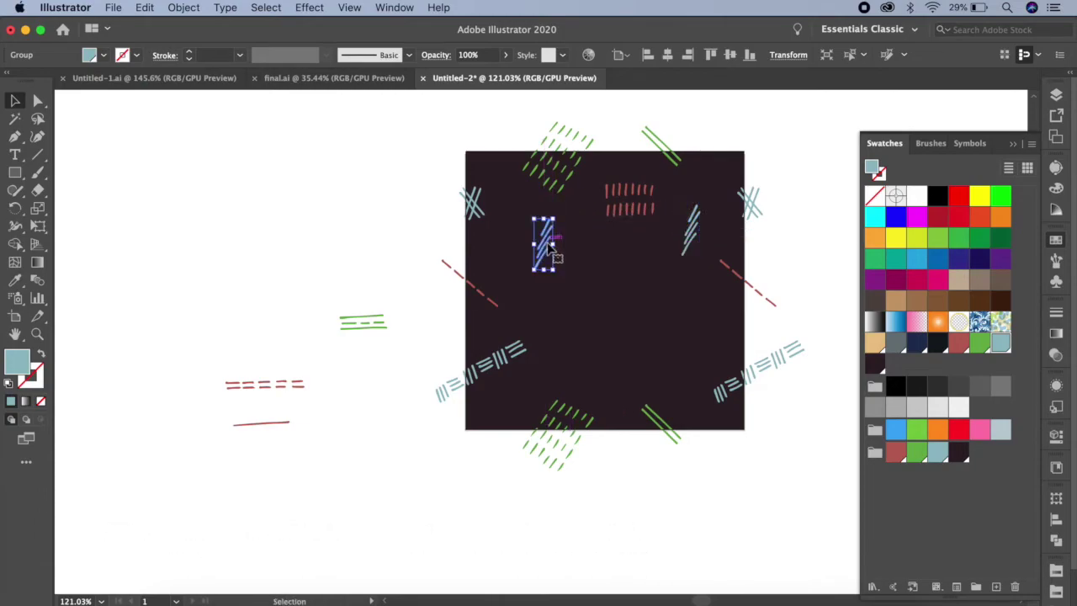
# Reflect the duplicated blue slanted lines and rotate them to a flatter diagonal angle.
pyautogui.rightClick(548, 240)
pyautogui.moveTo(607, 406)
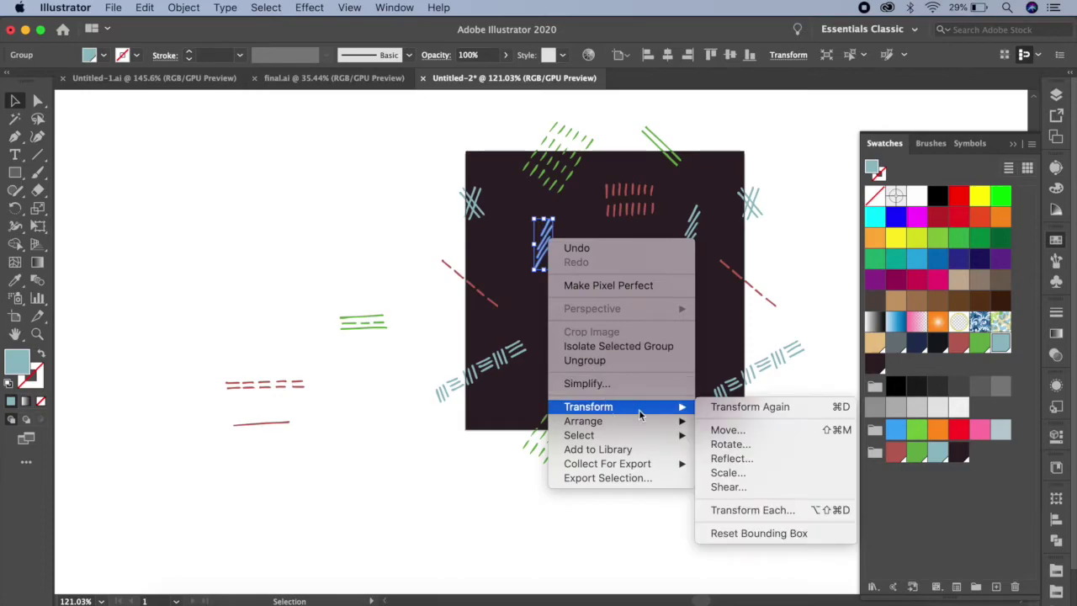
pyautogui.click(731, 457)
pyautogui.click(478, 363)
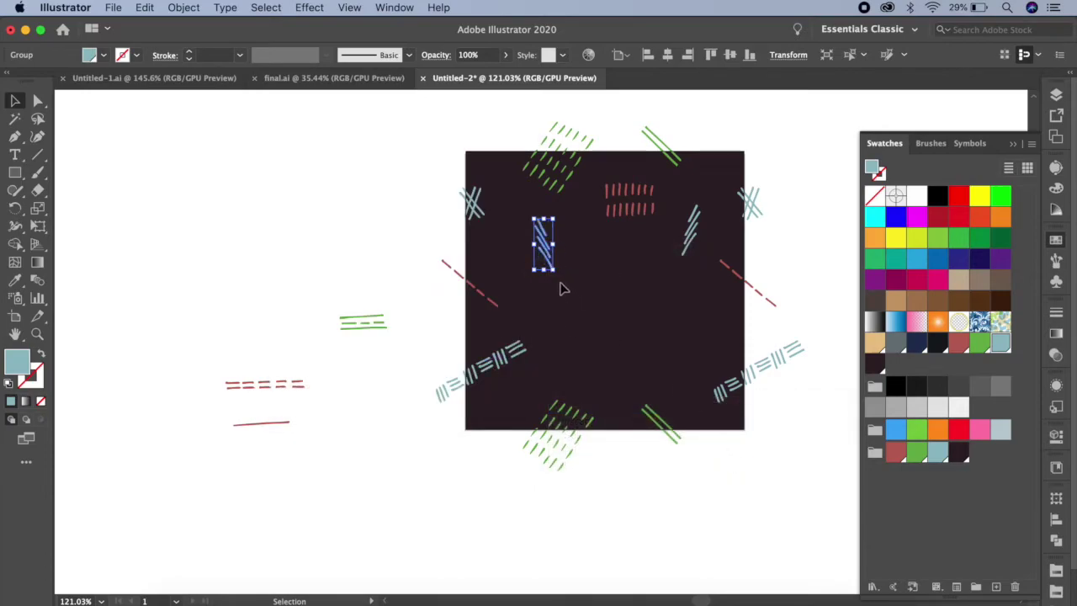
pyautogui.moveTo(558, 277)
pyautogui.mouseDown()
pyautogui.moveTo(573, 188)
pyautogui.moveTo(558, 253)
pyautogui.mouseUp()
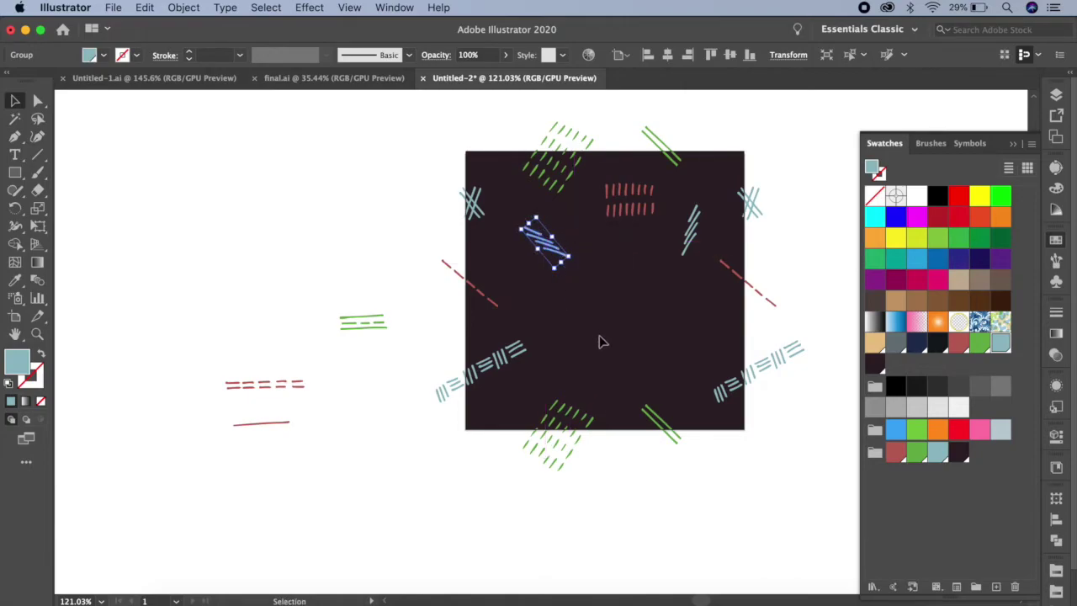
# Fill the square's remaining gaps with the rotated red double dashed row, green line-and-dash motif, red solid line and a copy of the blue crosshatch.
pyautogui.moveTo(283, 384); pyautogui.dragTo(672, 380)
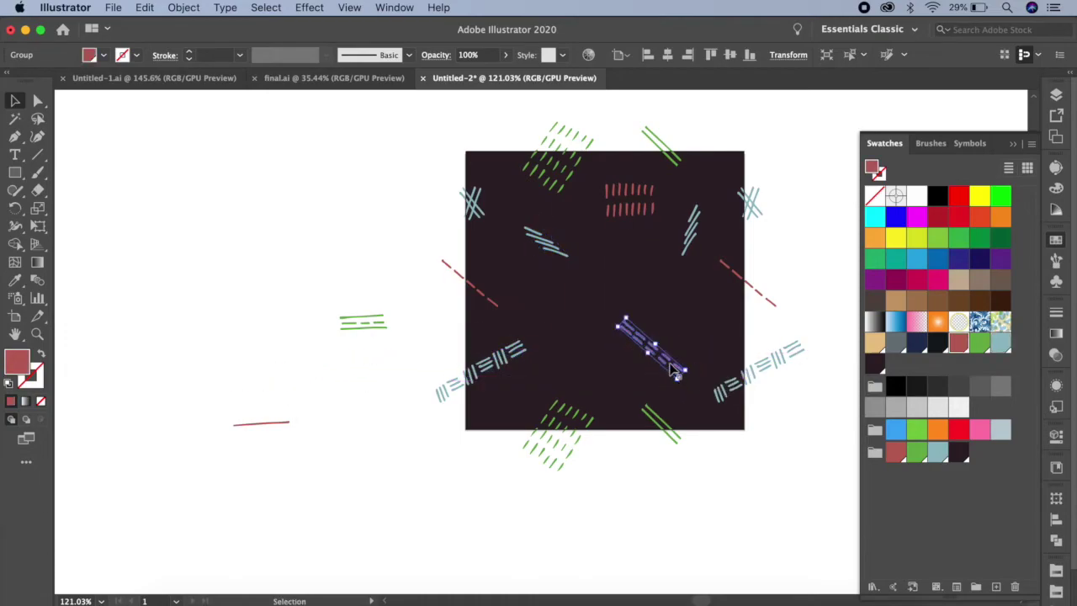
pyautogui.moveTo(366, 322); pyautogui.dragTo(692, 317)
pyautogui.moveTo(750, 203); pyautogui.dragTo(626, 272)
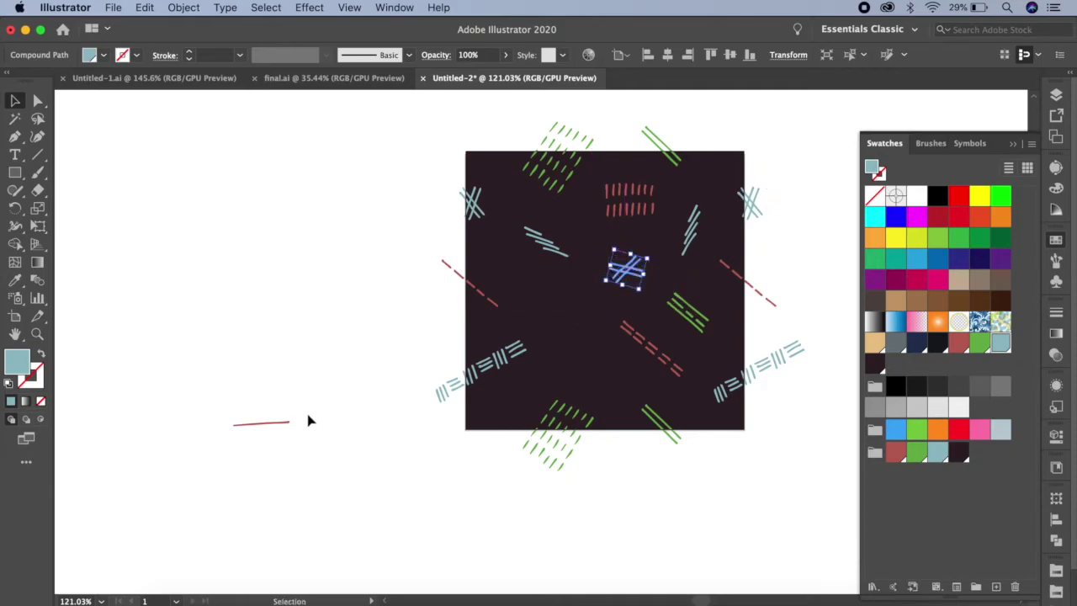
pyautogui.moveTo(283, 426); pyautogui.dragTo(559, 314)
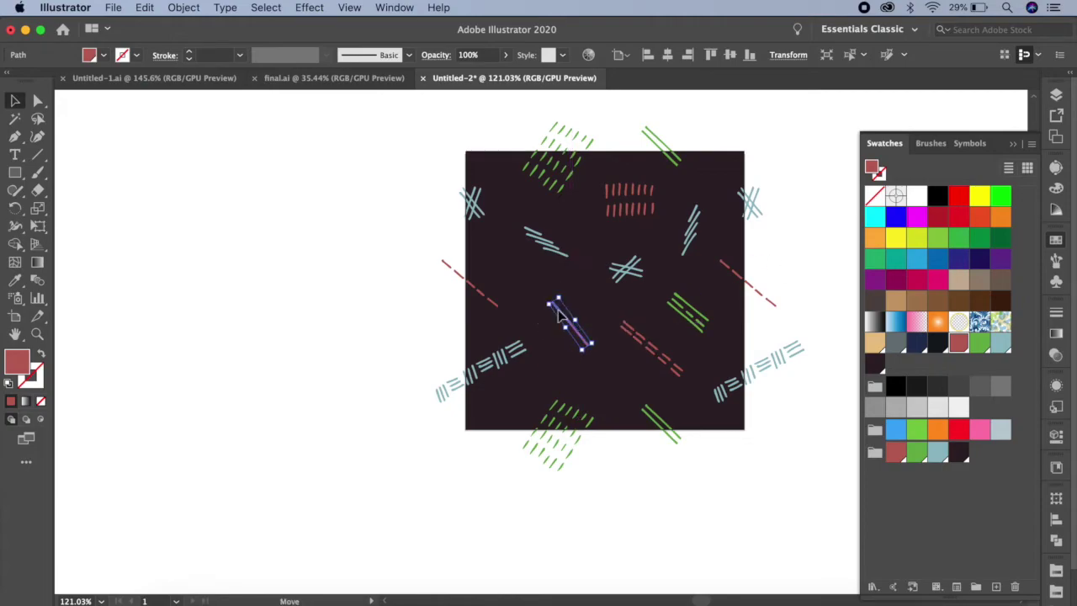
pyautogui.click(789, 214)
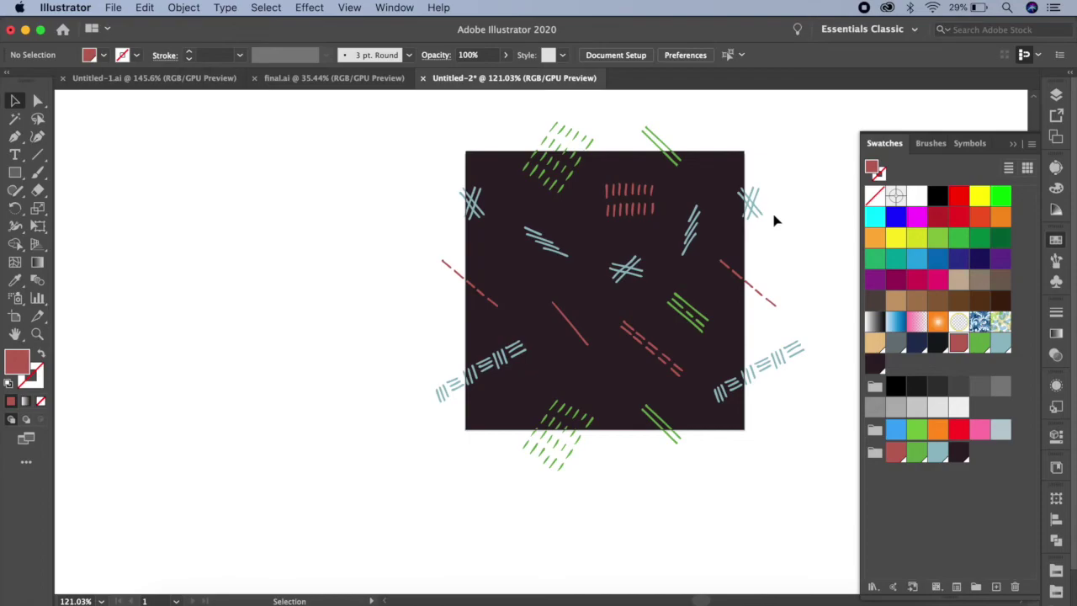
# Unlock the dark background square and create a second 200 × 200 px rectangle centred on the artboard.
pyautogui.click(183, 7)
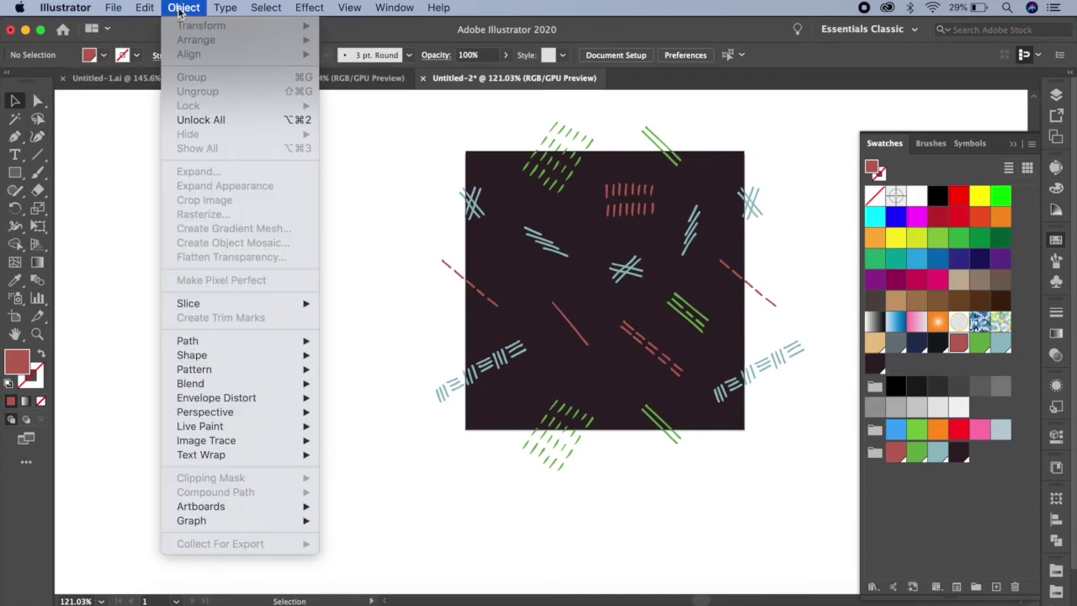
pyautogui.click(219, 120)
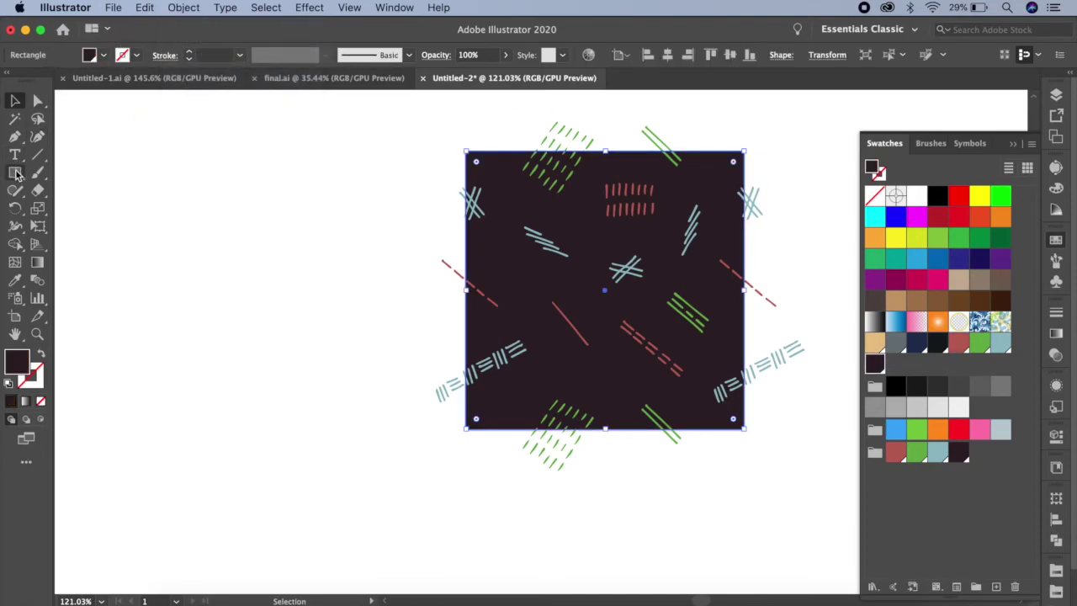
pyautogui.click(15, 173)
pyautogui.click(545, 276)
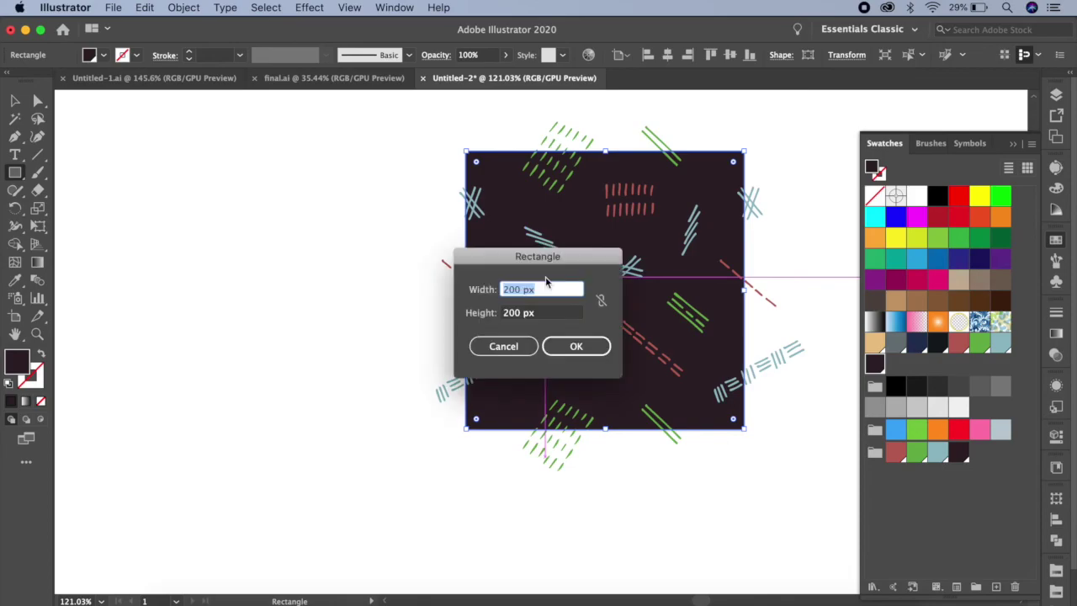
pyautogui.click(575, 346)
pyautogui.click(668, 55)
pyautogui.click(713, 56)
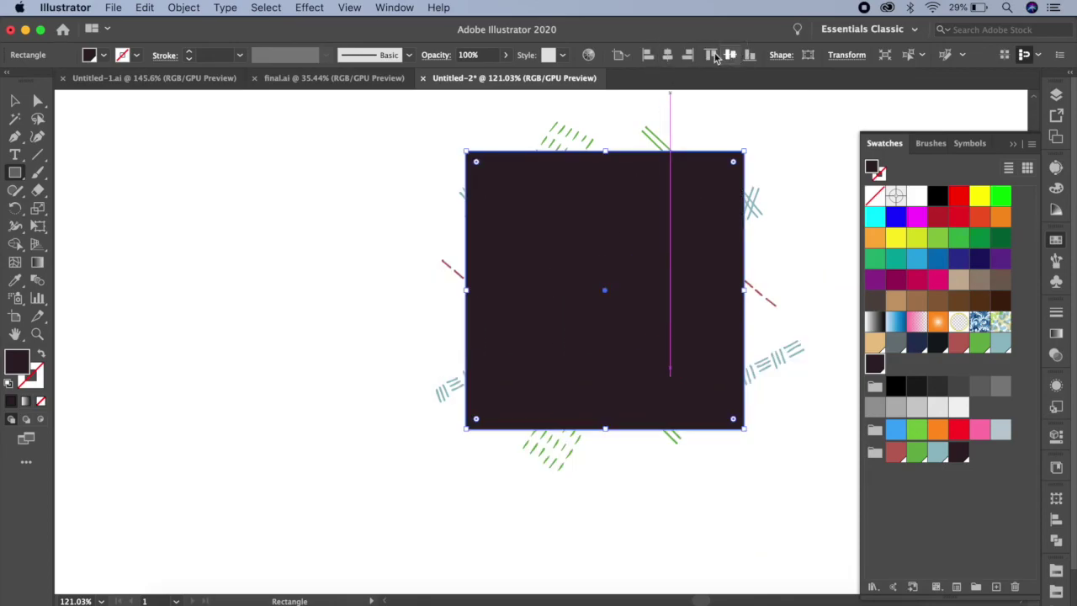
# Remove the new rectangle's fill and send it behind all the artwork as the pattern's boundary.
pyautogui.click(40, 401)
pyautogui.click(183, 7)
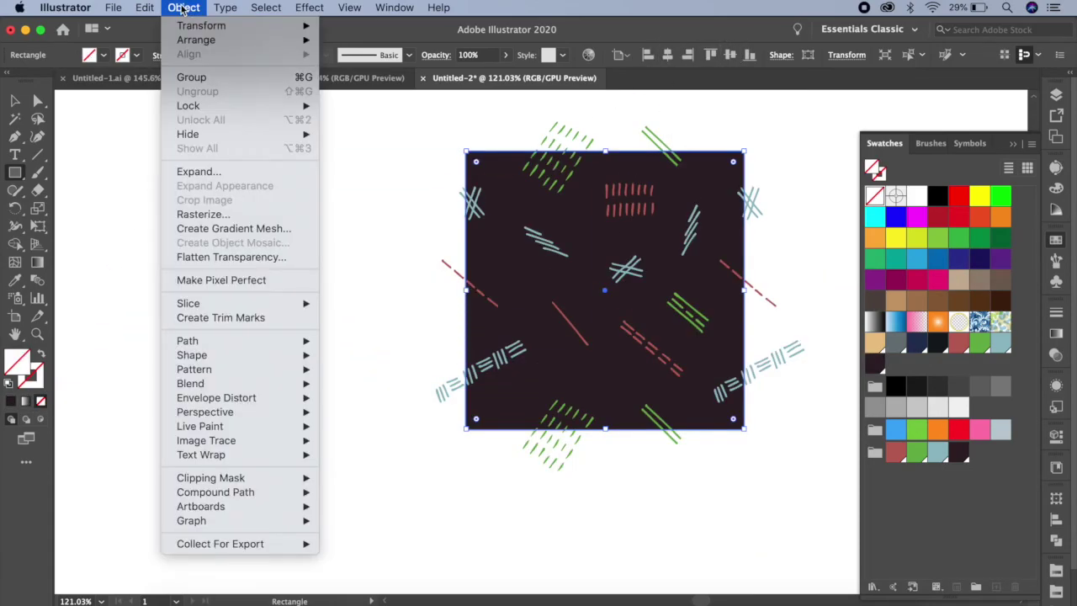
pyautogui.moveTo(211, 39)
pyautogui.click(387, 82)
# Select all the motifs together with both squares and save them as a pattern swatch.
pyautogui.press('v')
pyautogui.moveTo(516, 185); pyautogui.dragTo(744, 402)
pyautogui.moveTo(677, 307); pyautogui.dragTo(897, 369)
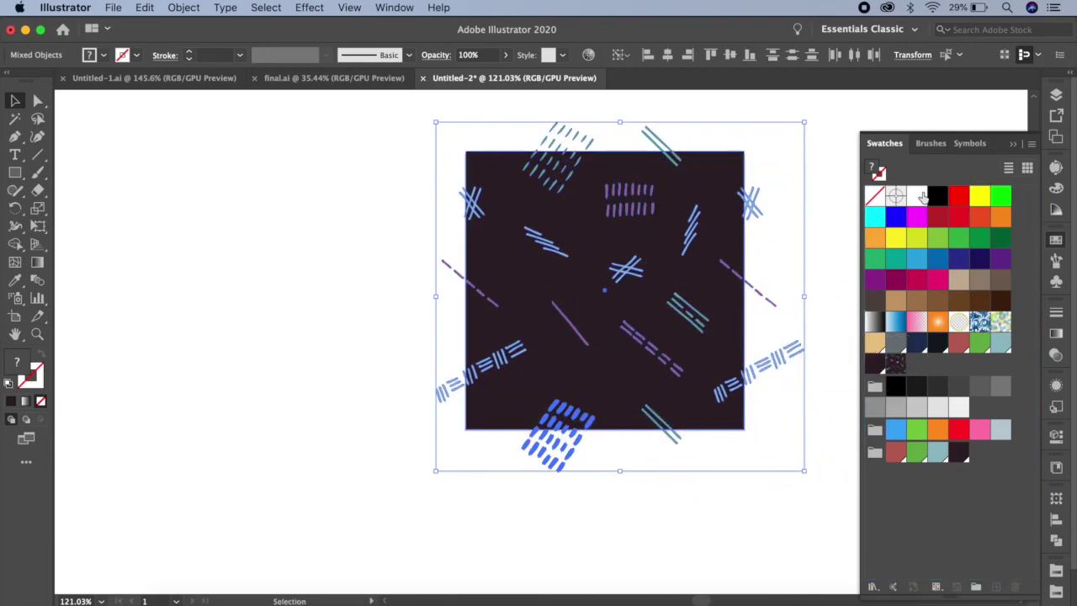
# Draw a large rectangle over empty canvas, fill it with the new line-motif pattern swatch, and inspect the repeat up close.
pyautogui.scroll(-3, 713, 254)
pyautogui.moveTo(620, 250); pyautogui.dragTo(976, 252)
pyautogui.click(25, 172)
pyautogui.moveTo(59, 96); pyautogui.dragTo(844, 552)
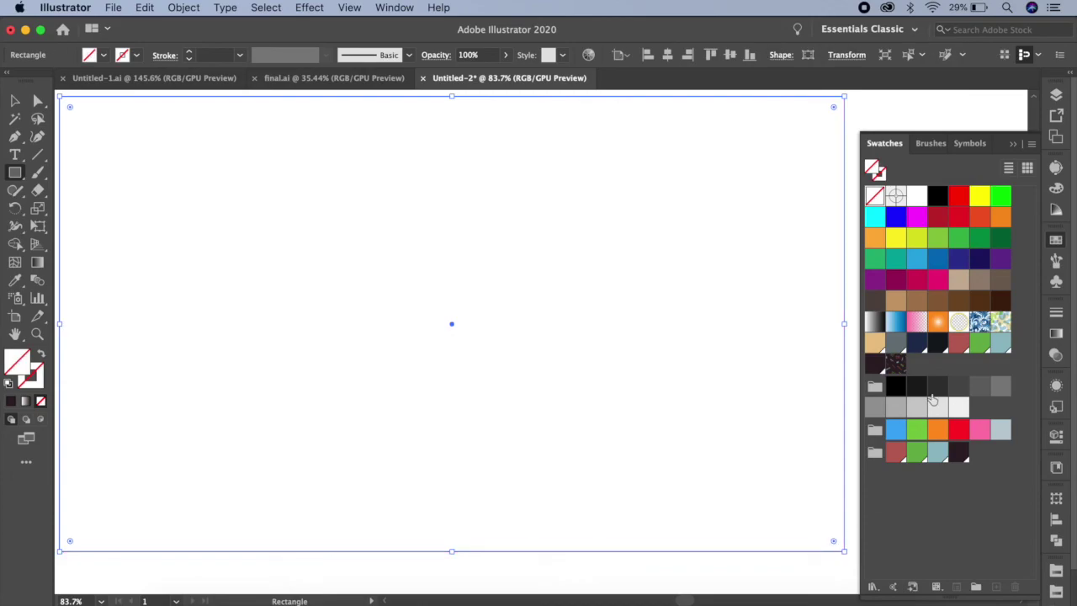
pyautogui.click(895, 364)
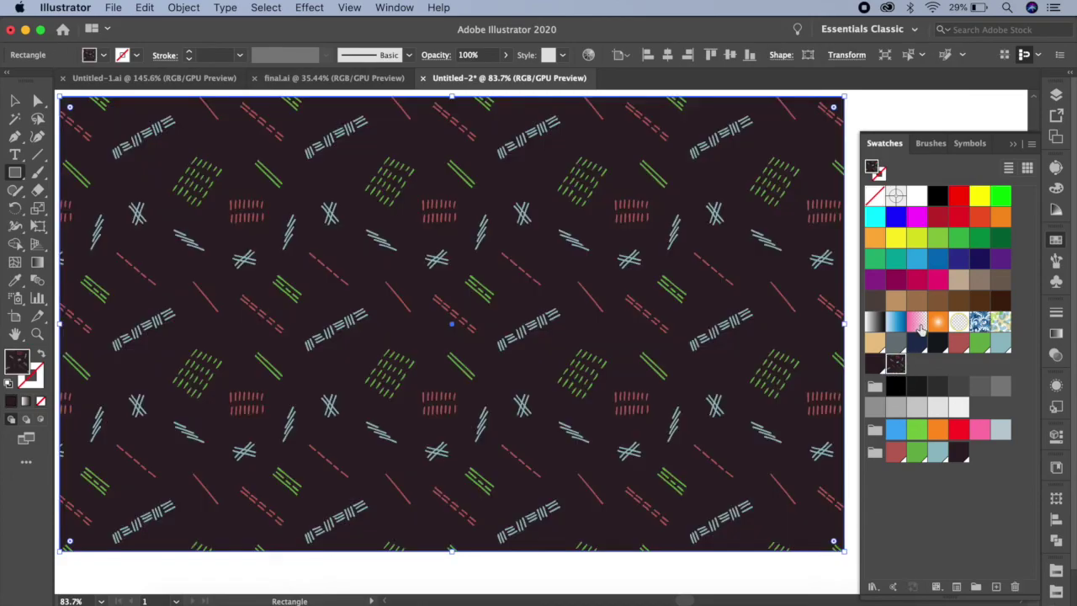
pyautogui.click(1012, 144)
pyautogui.scroll(4, 614, 271)
pyautogui.moveTo(867, 274)
pyautogui.mouseDown()
pyautogui.moveTo(916, 272)
pyautogui.moveTo(882, 275)
pyautogui.mouseUp()
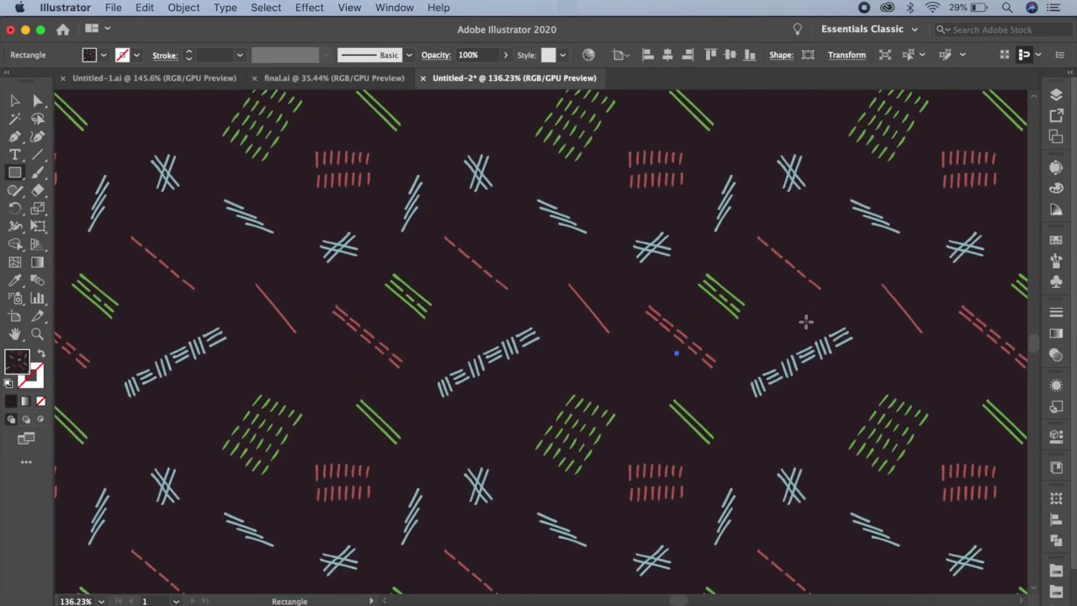